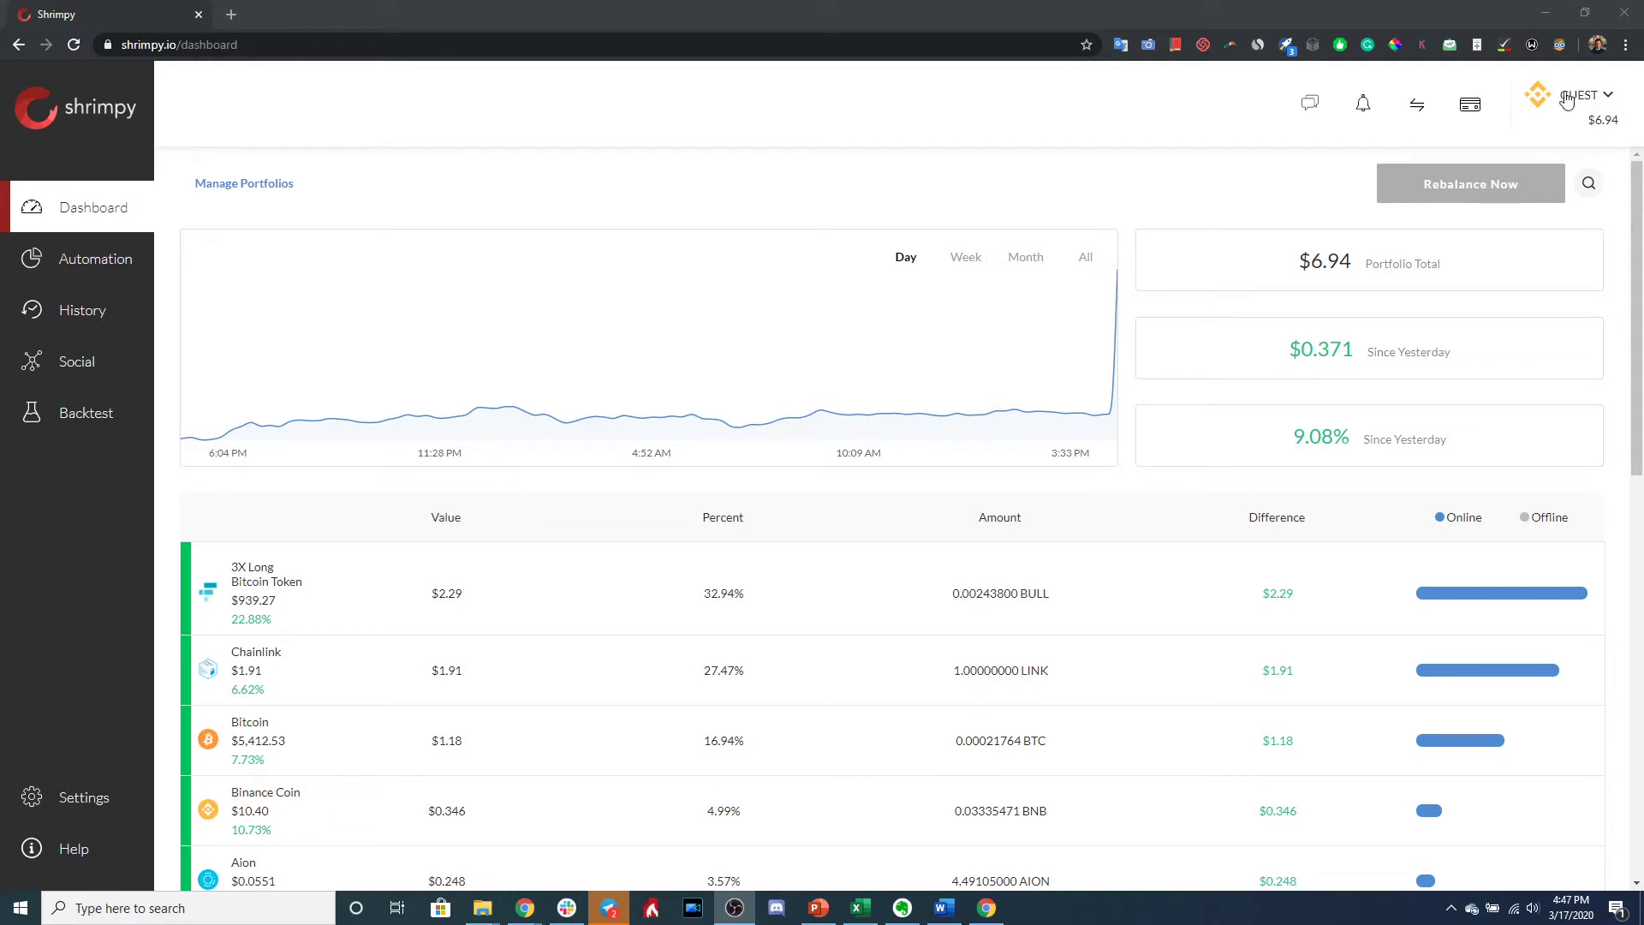
- Check the linked account balances, then start a new automation allocated from the ten held assets
left_click(1568, 100)
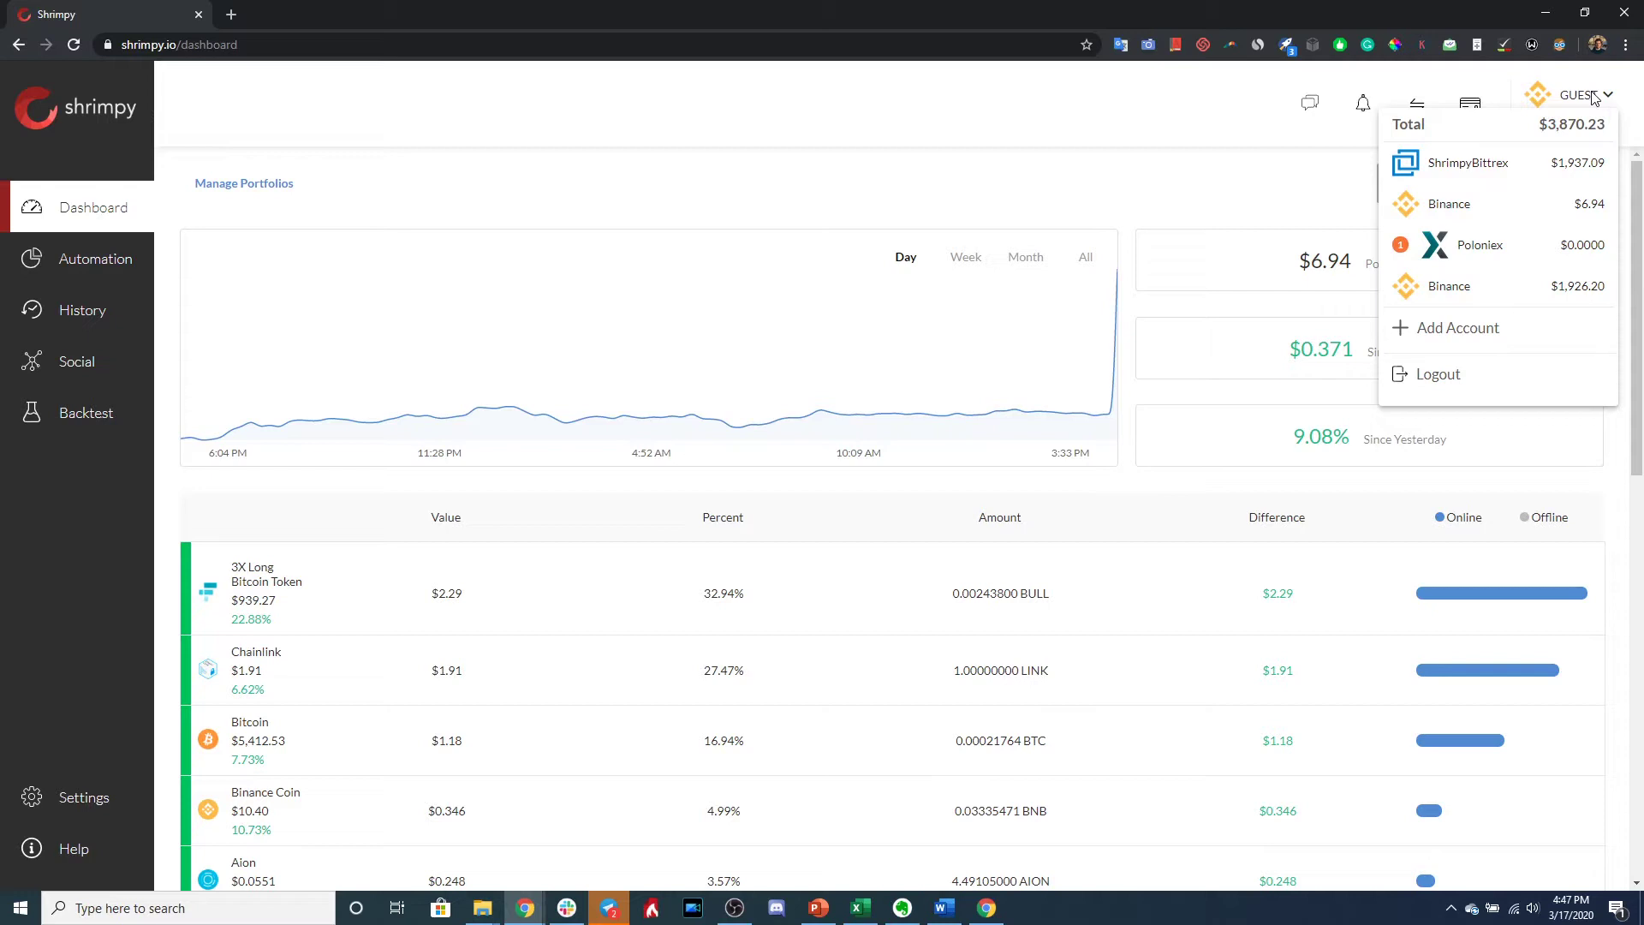
left_click(1595, 97)
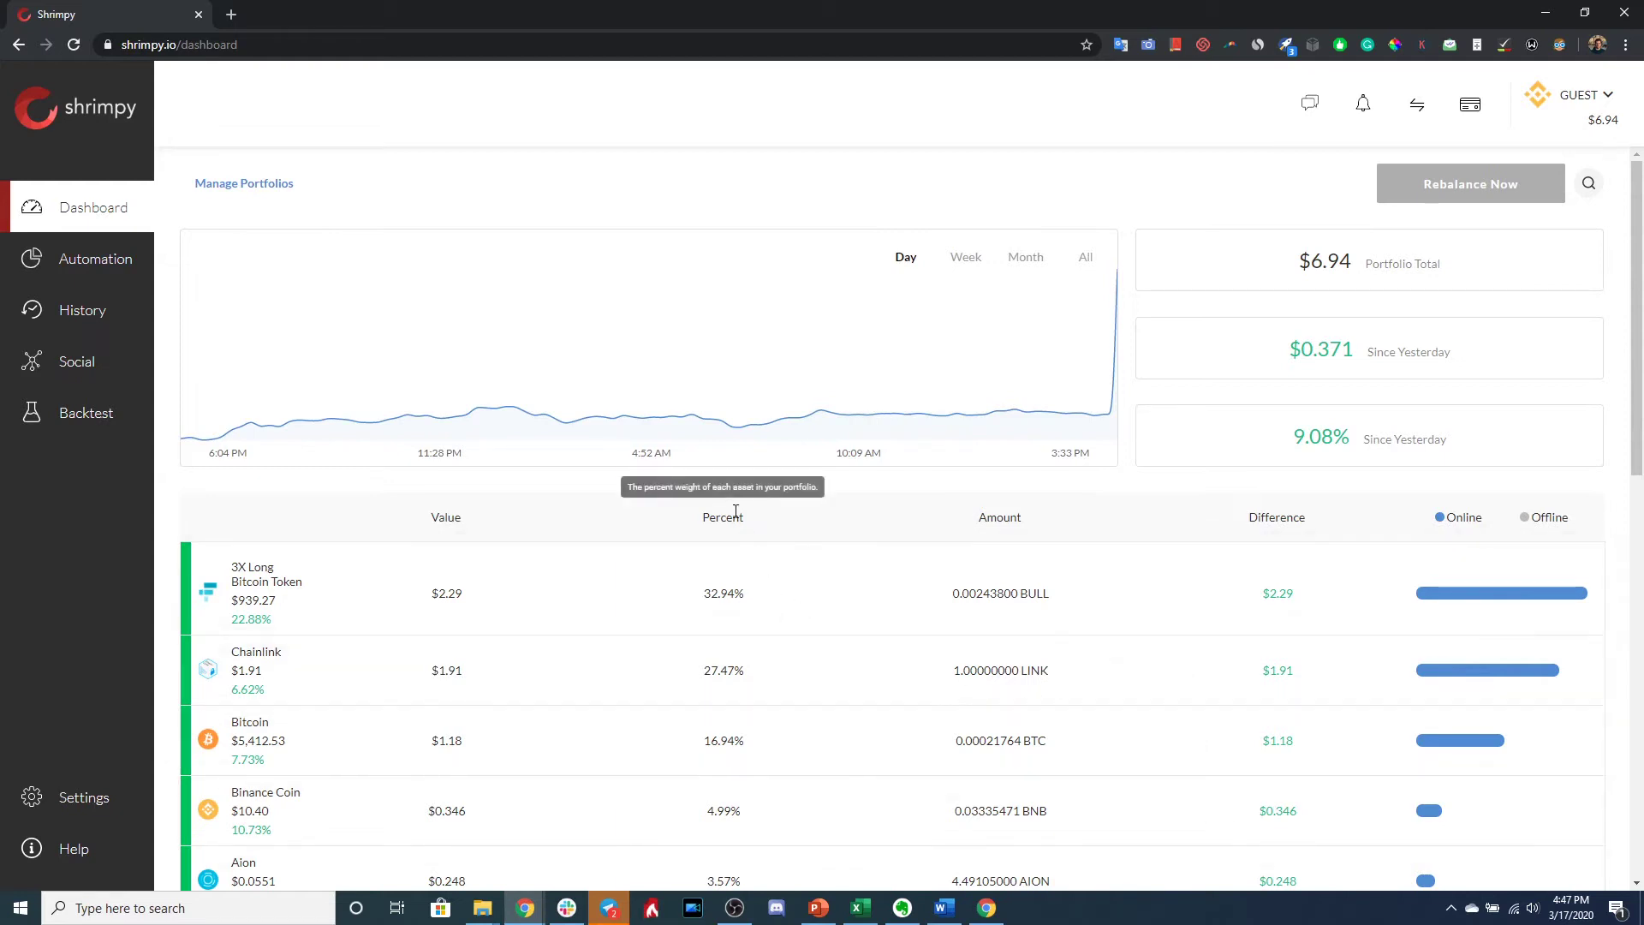
left_click(120, 261)
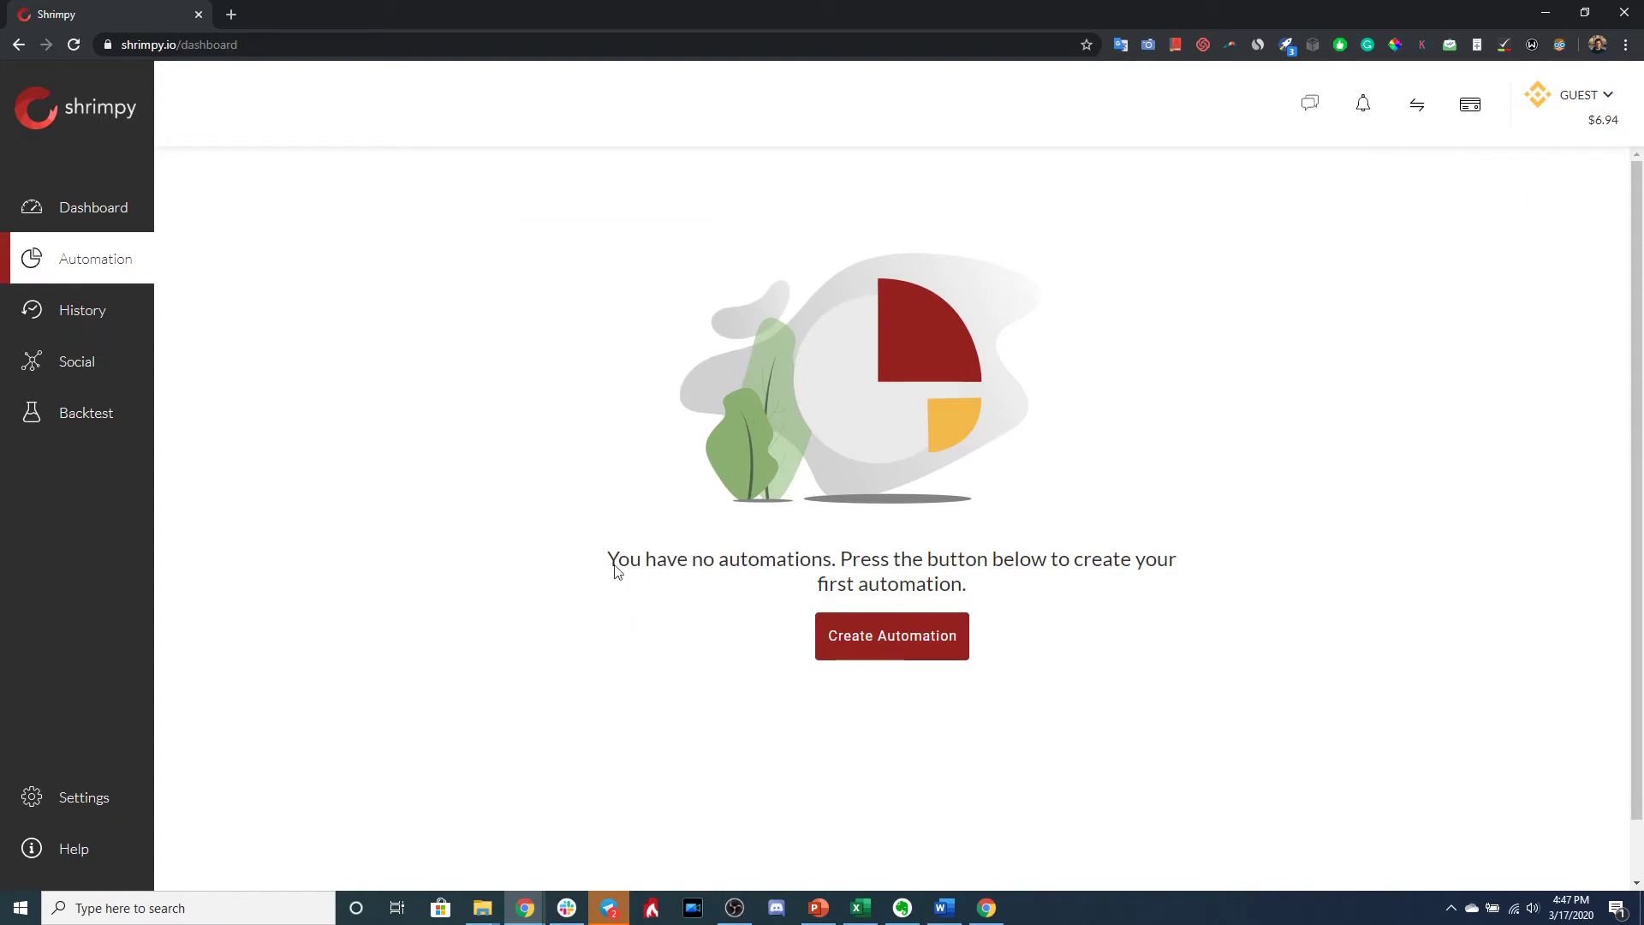
left_click(904, 647)
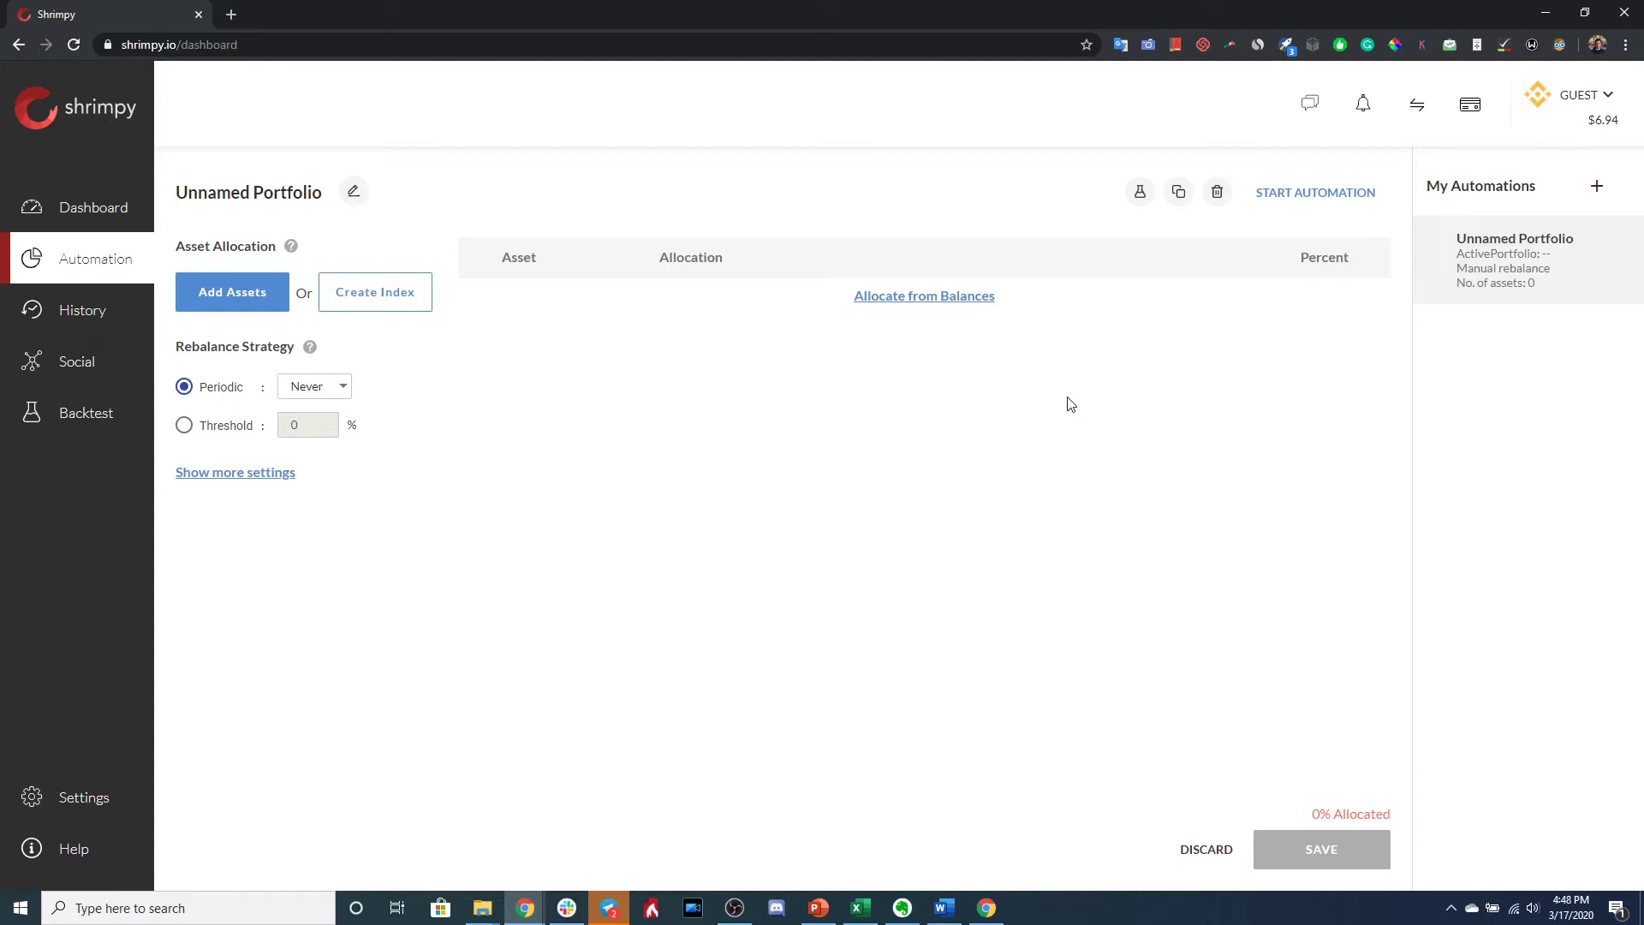
left_click(886, 306)
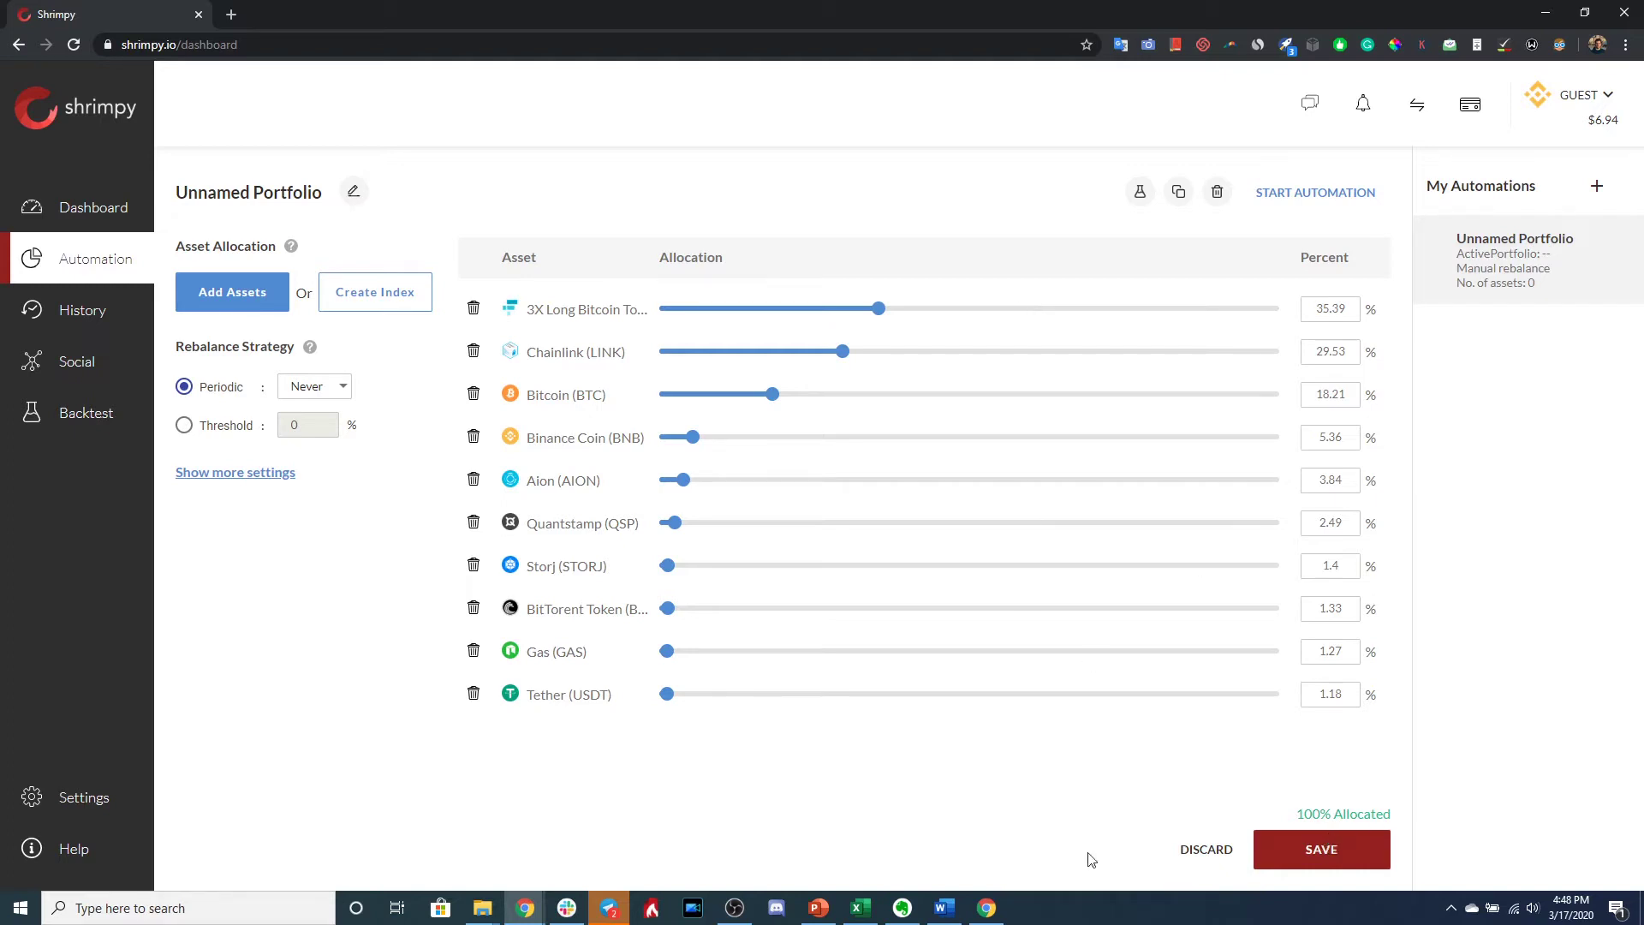
- Discard the balances draft and start a new automation with BTC, ETH, XRP, BCH and LTC
left_click(1199, 851)
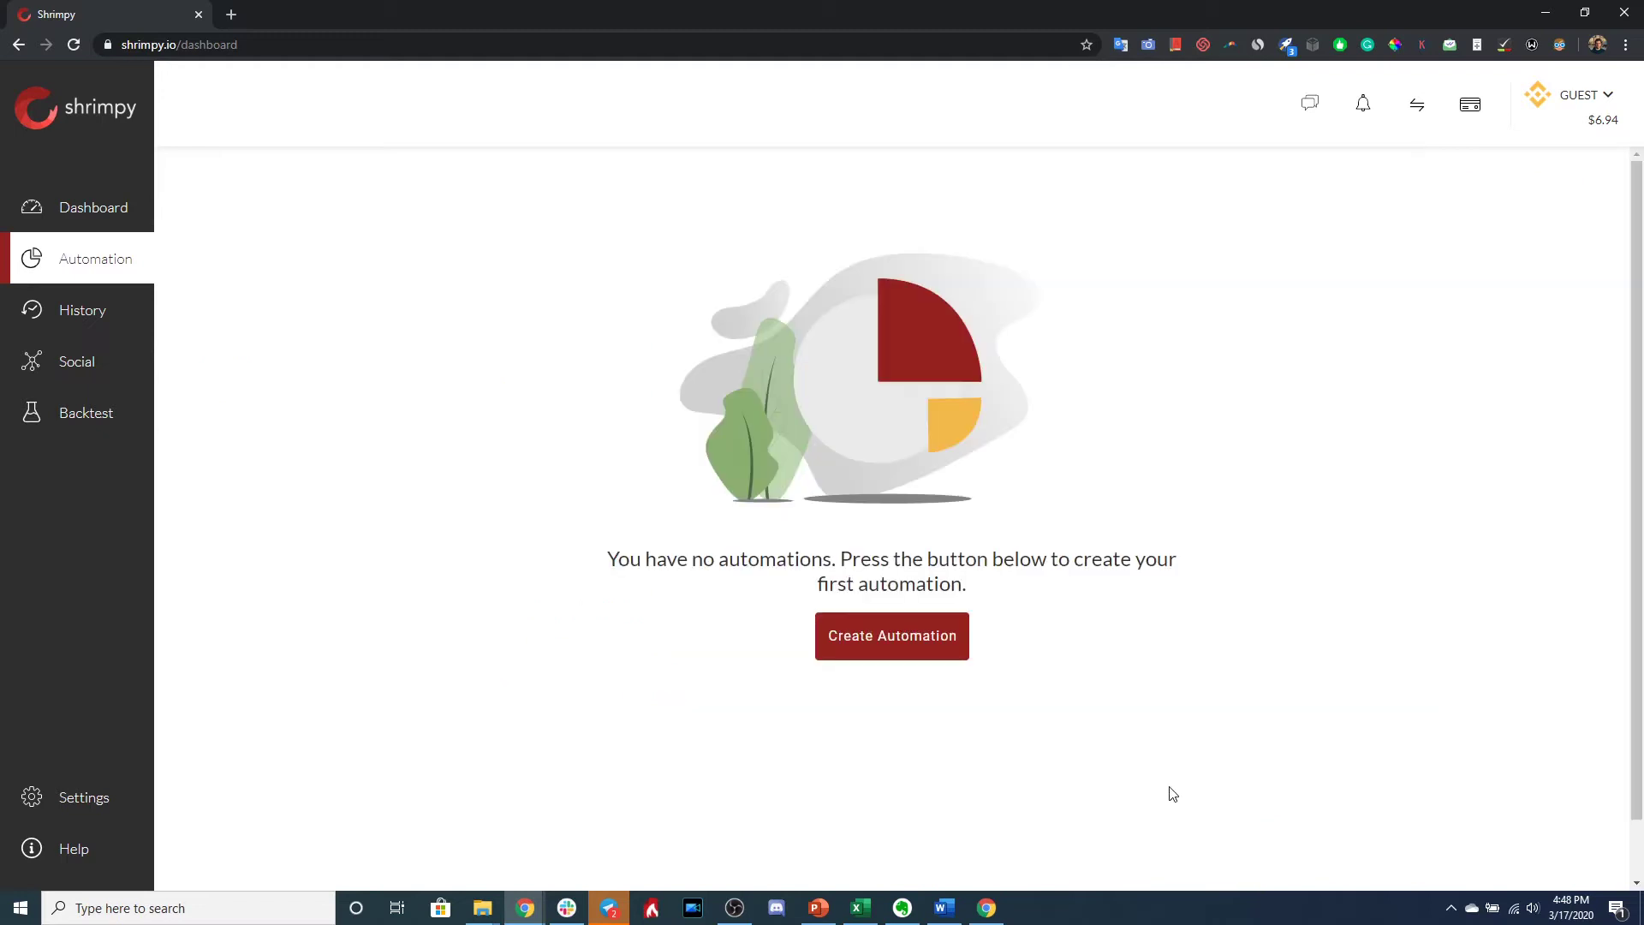
left_click(921, 638)
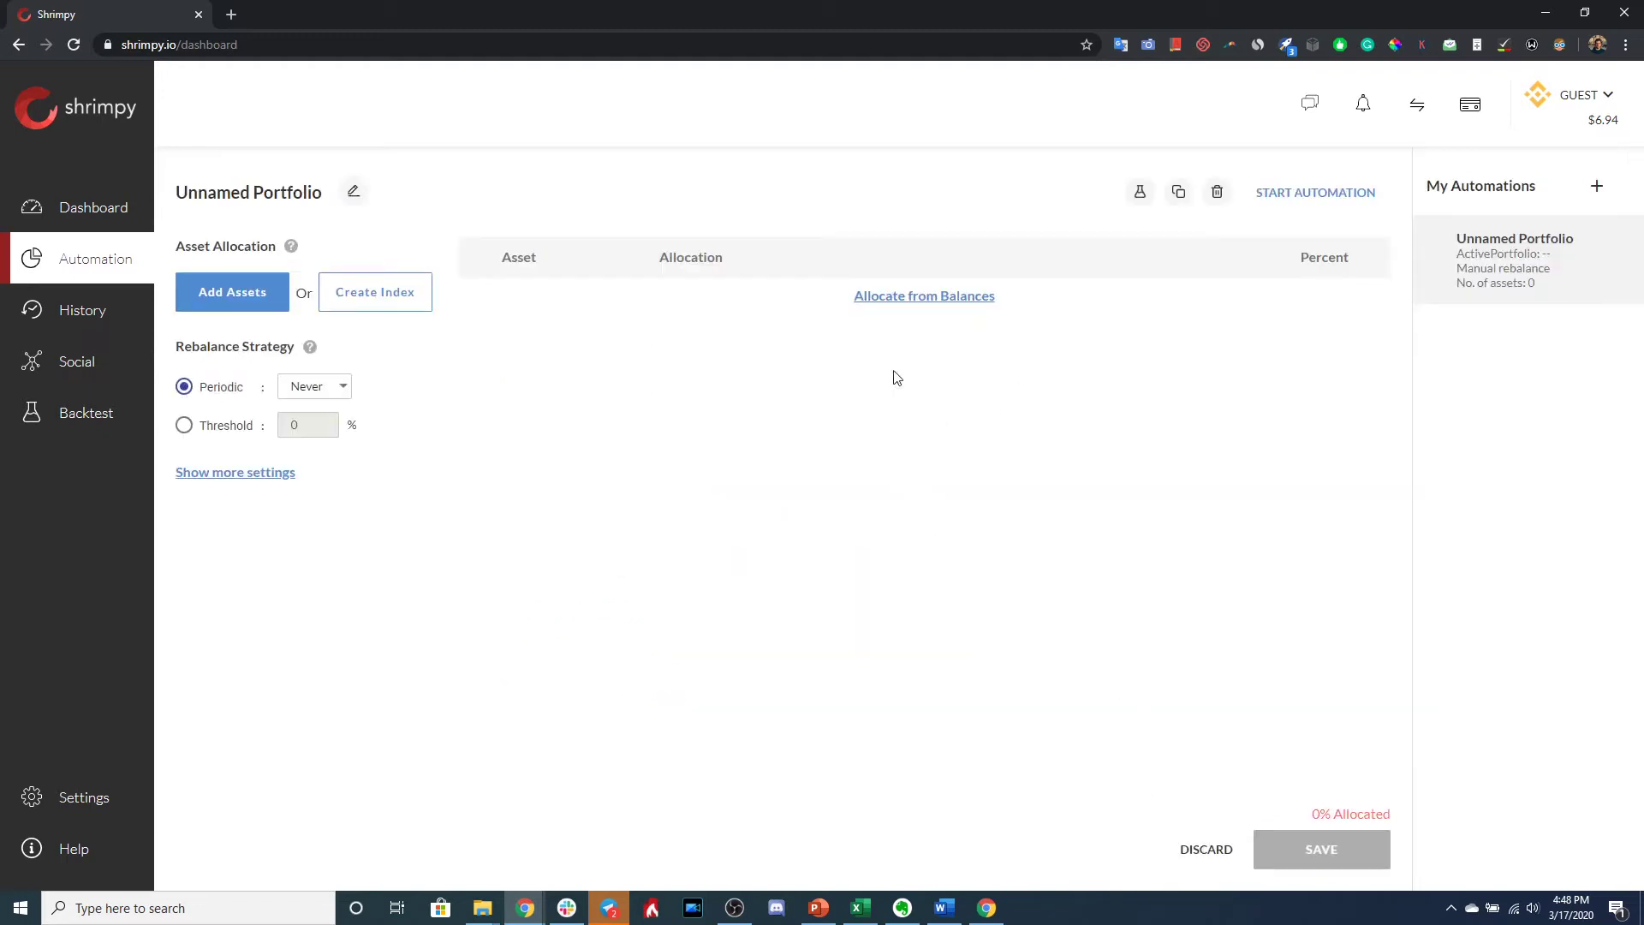
left_click(243, 289)
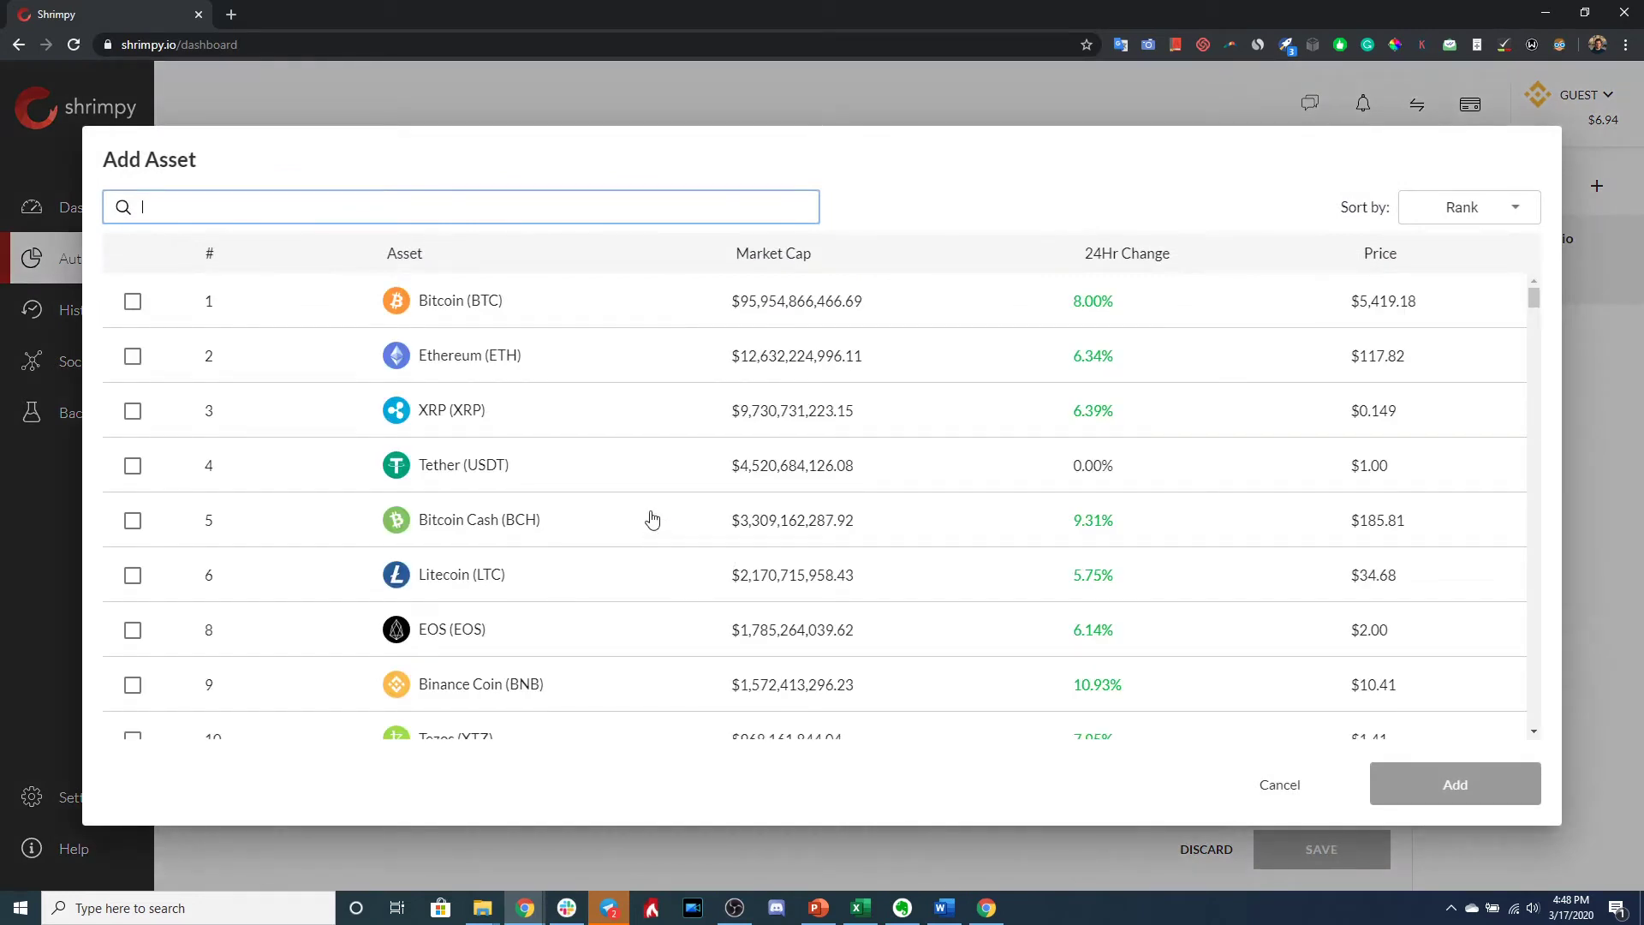
left_click(456, 305)
left_click(518, 373)
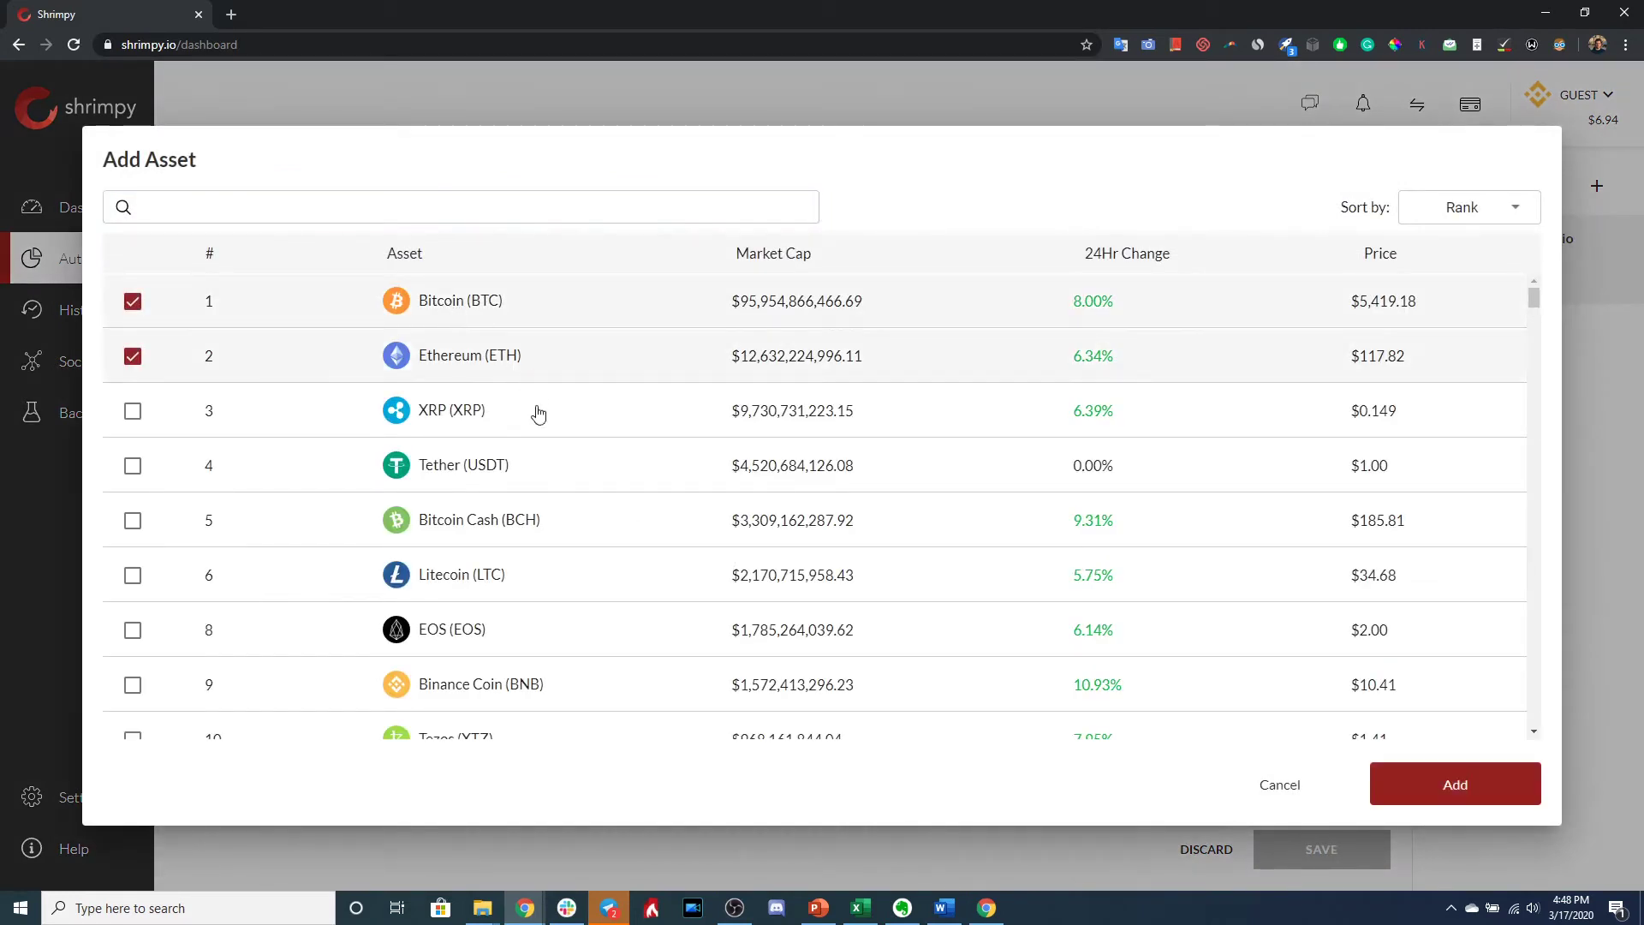
left_click(538, 414)
left_click(562, 531)
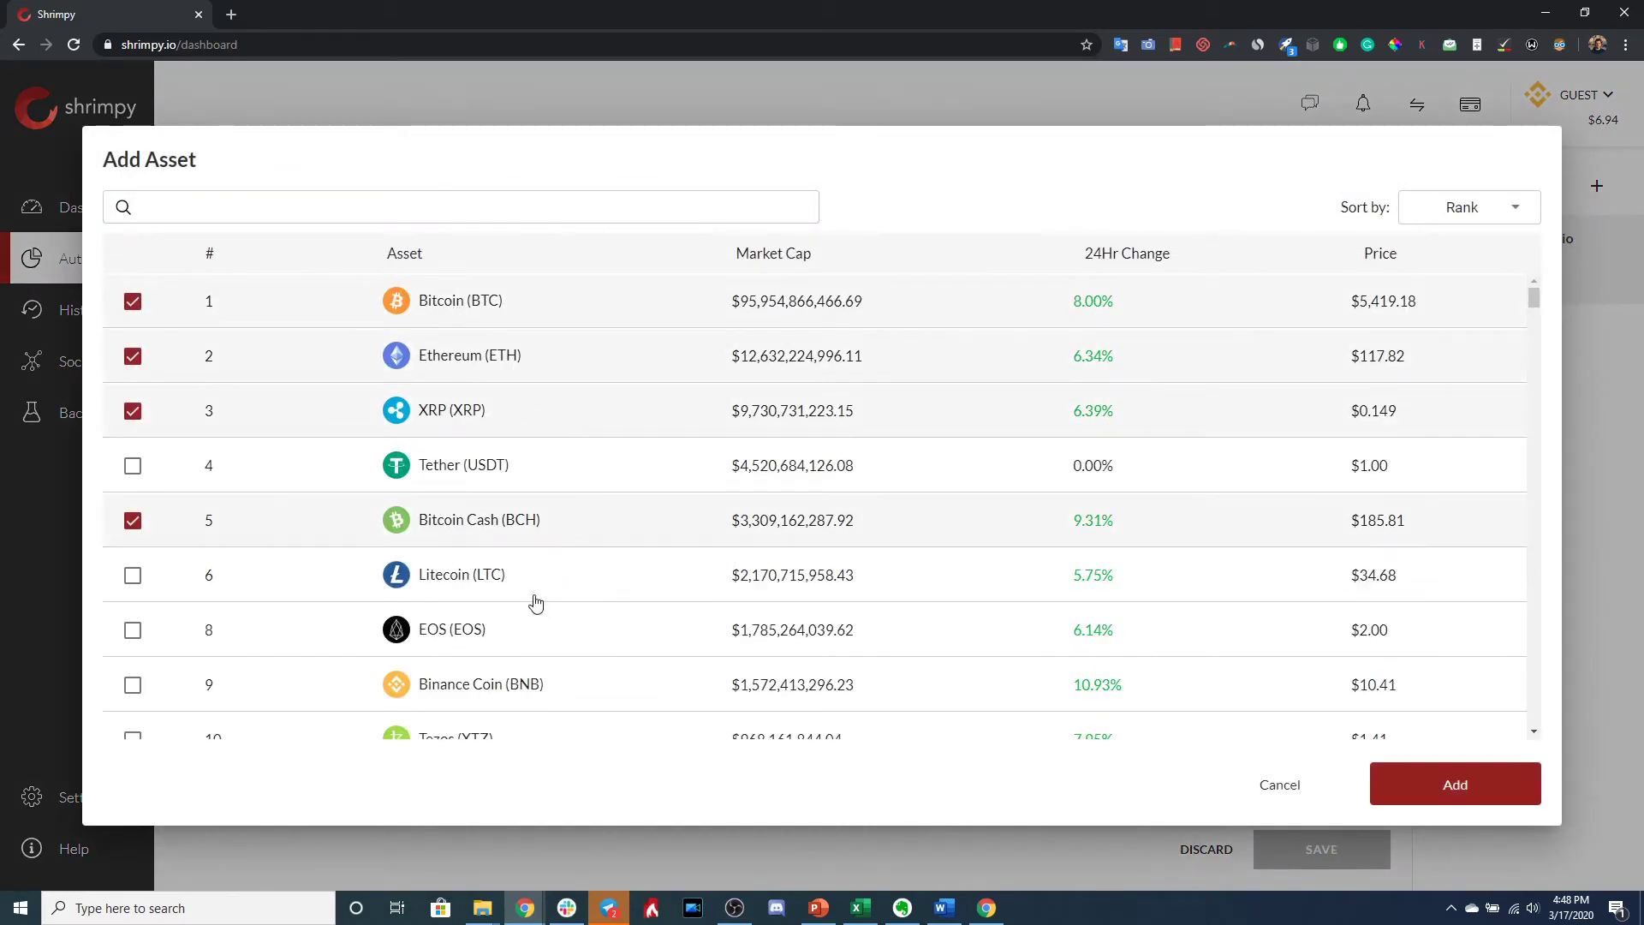
left_click(536, 598)
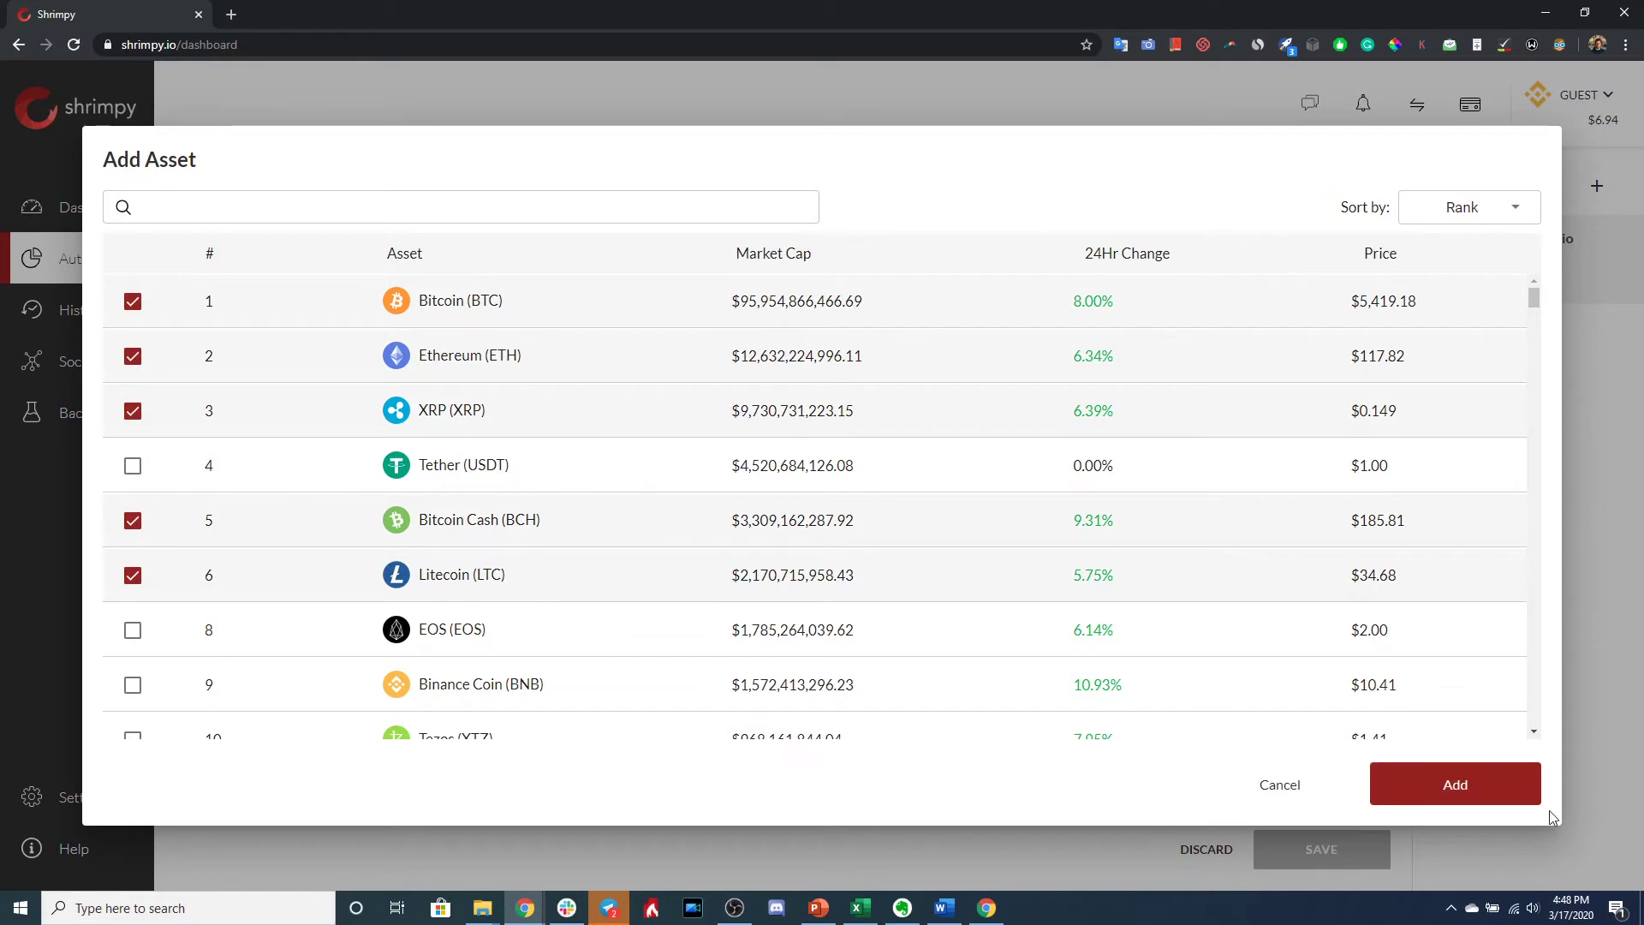
left_click(1489, 789)
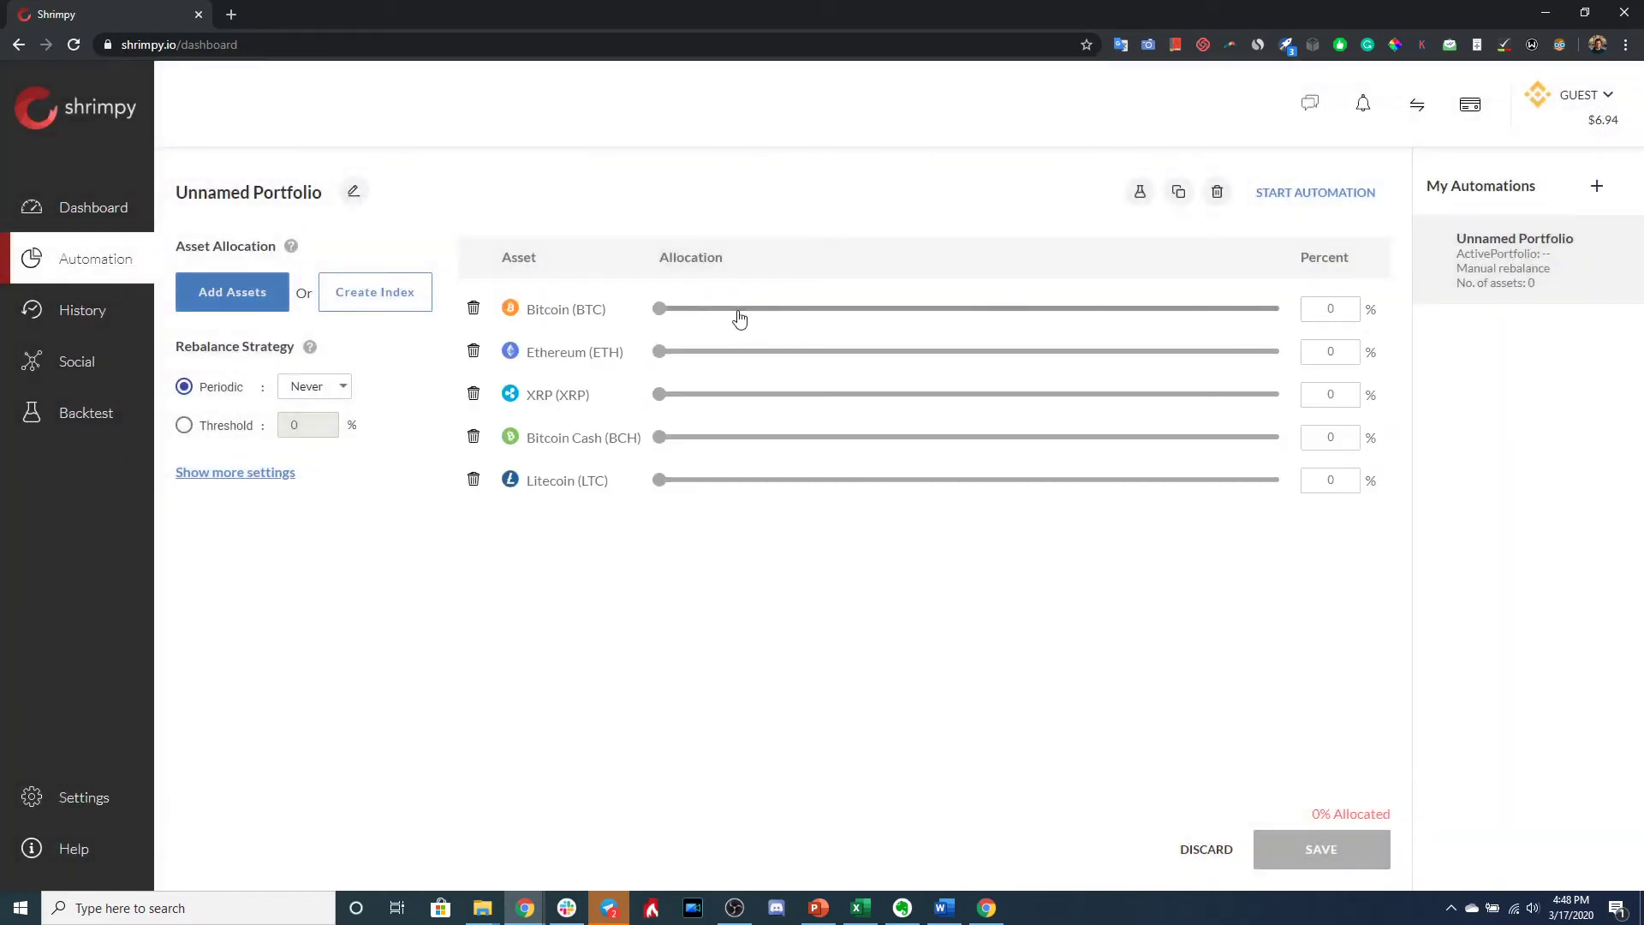
- Give BTC, ETH, XRP and BCH 21% each and Litecoin the remaining 16%
left_click(1330, 310)
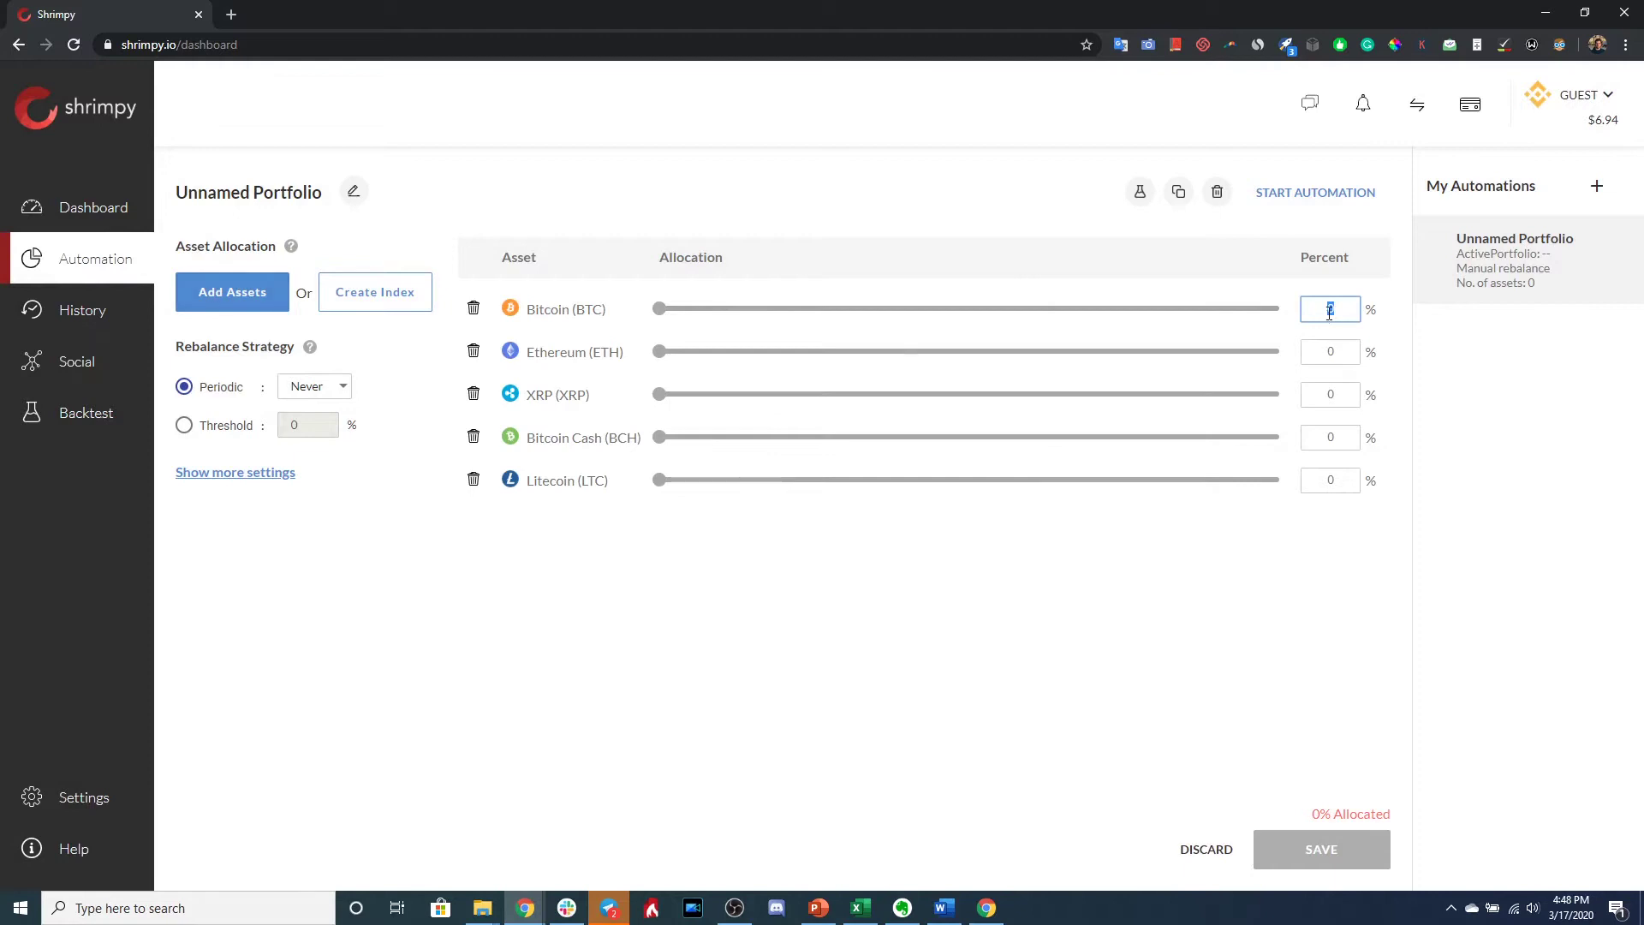
type("21")
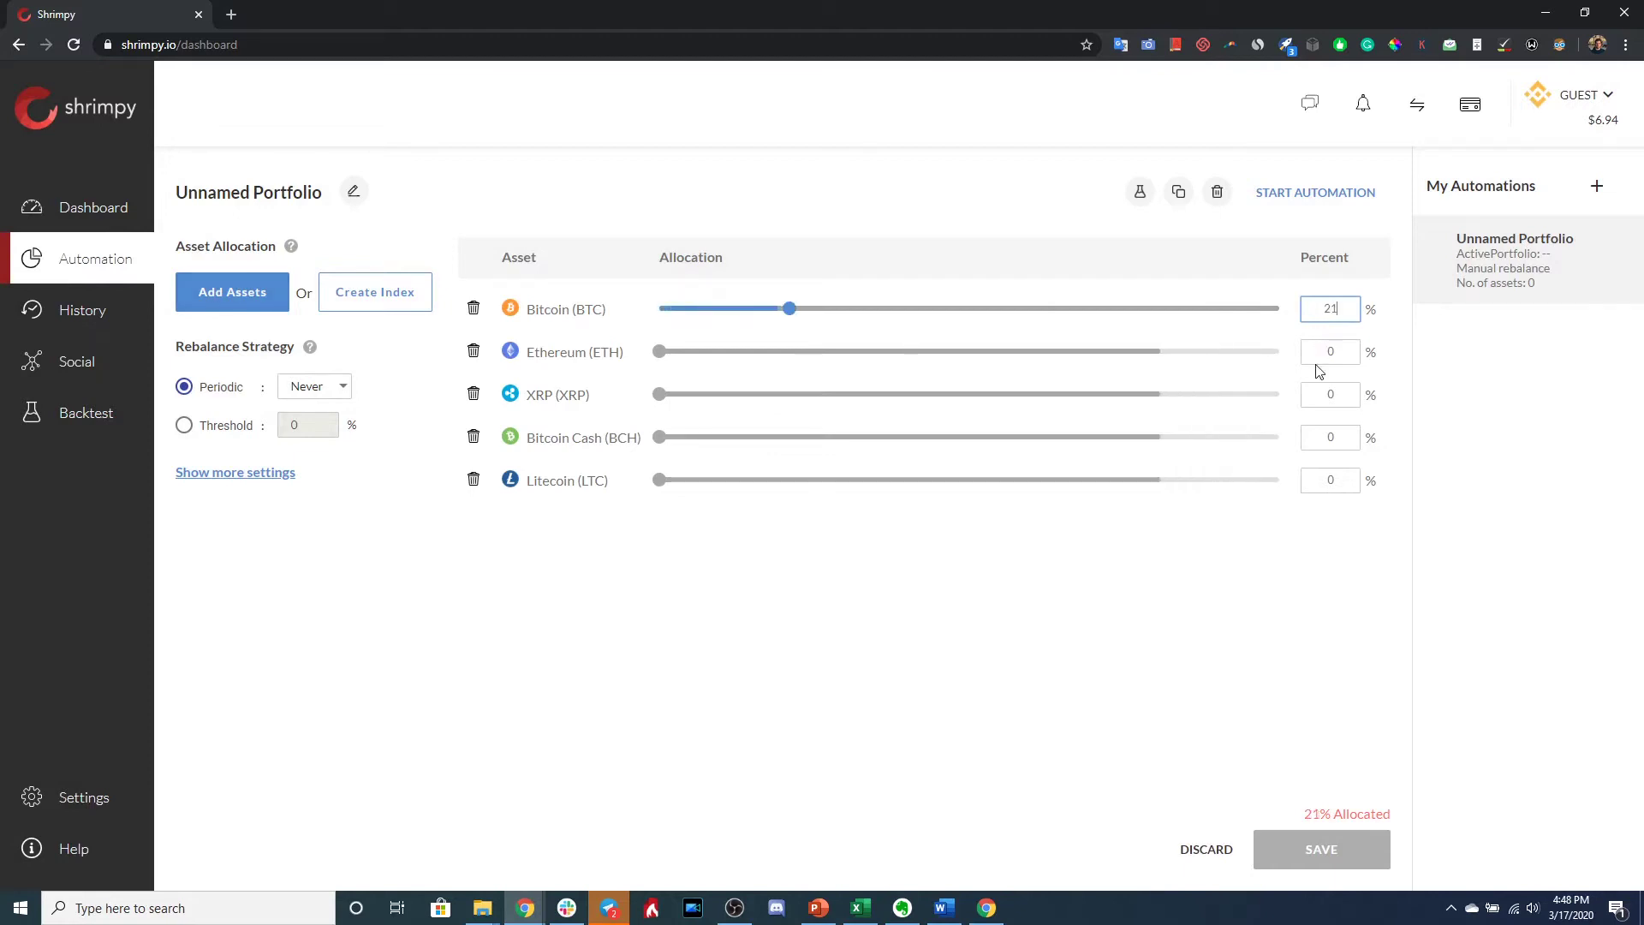
left_click(1320, 359)
type("21")
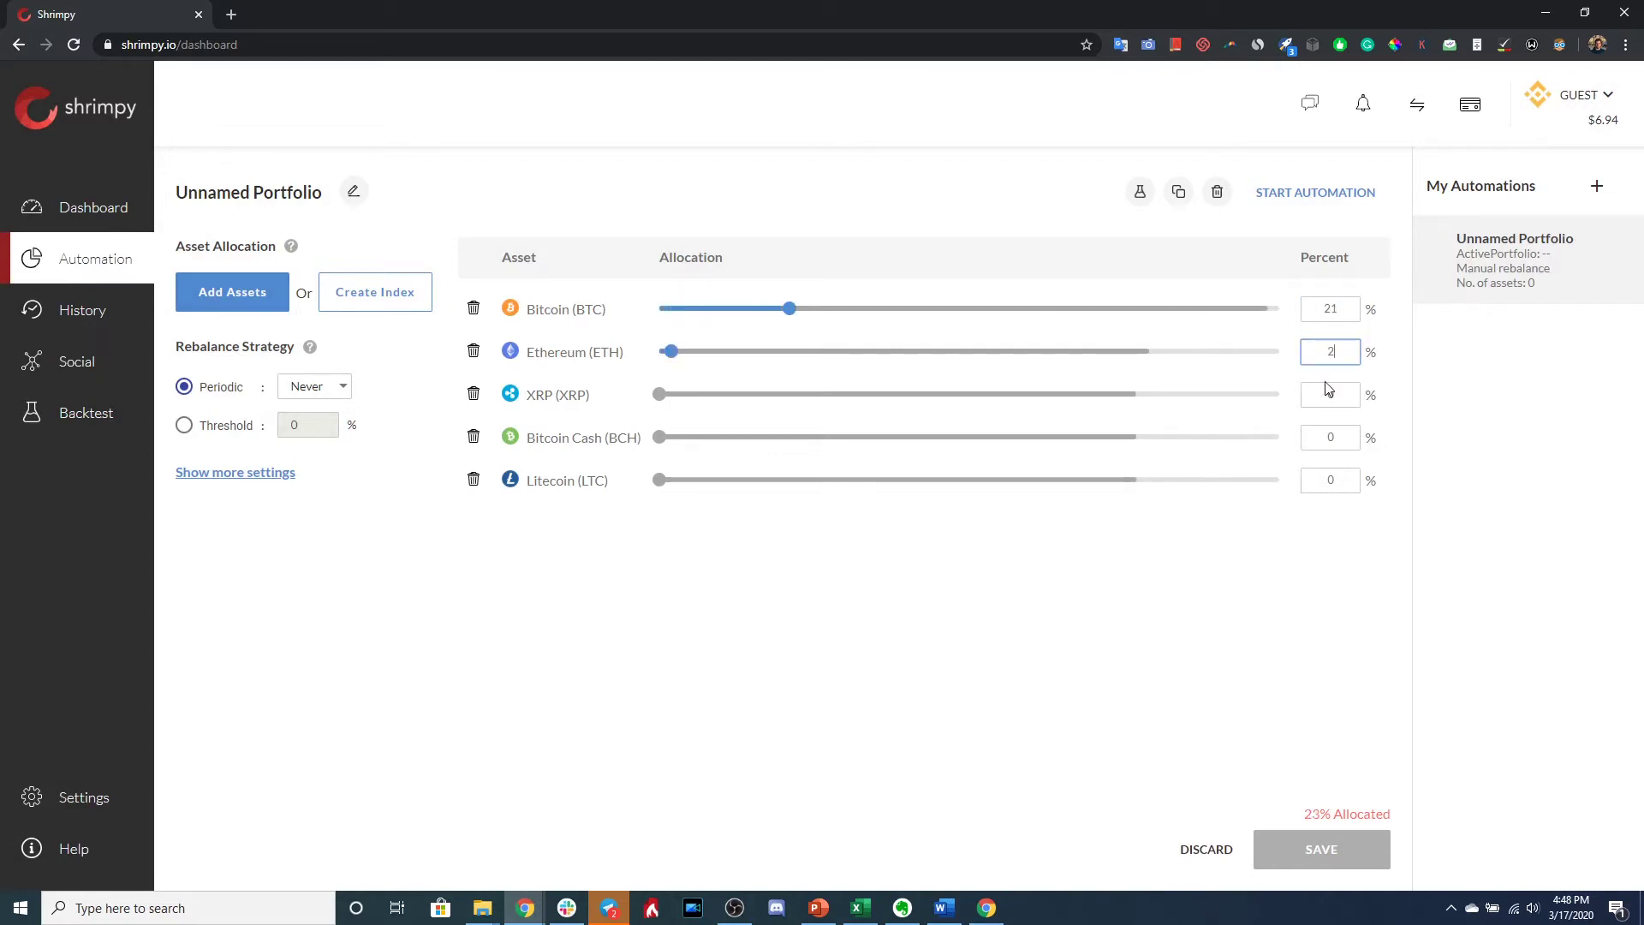
left_click(1328, 392)
type("21")
left_click(1320, 434)
type("21")
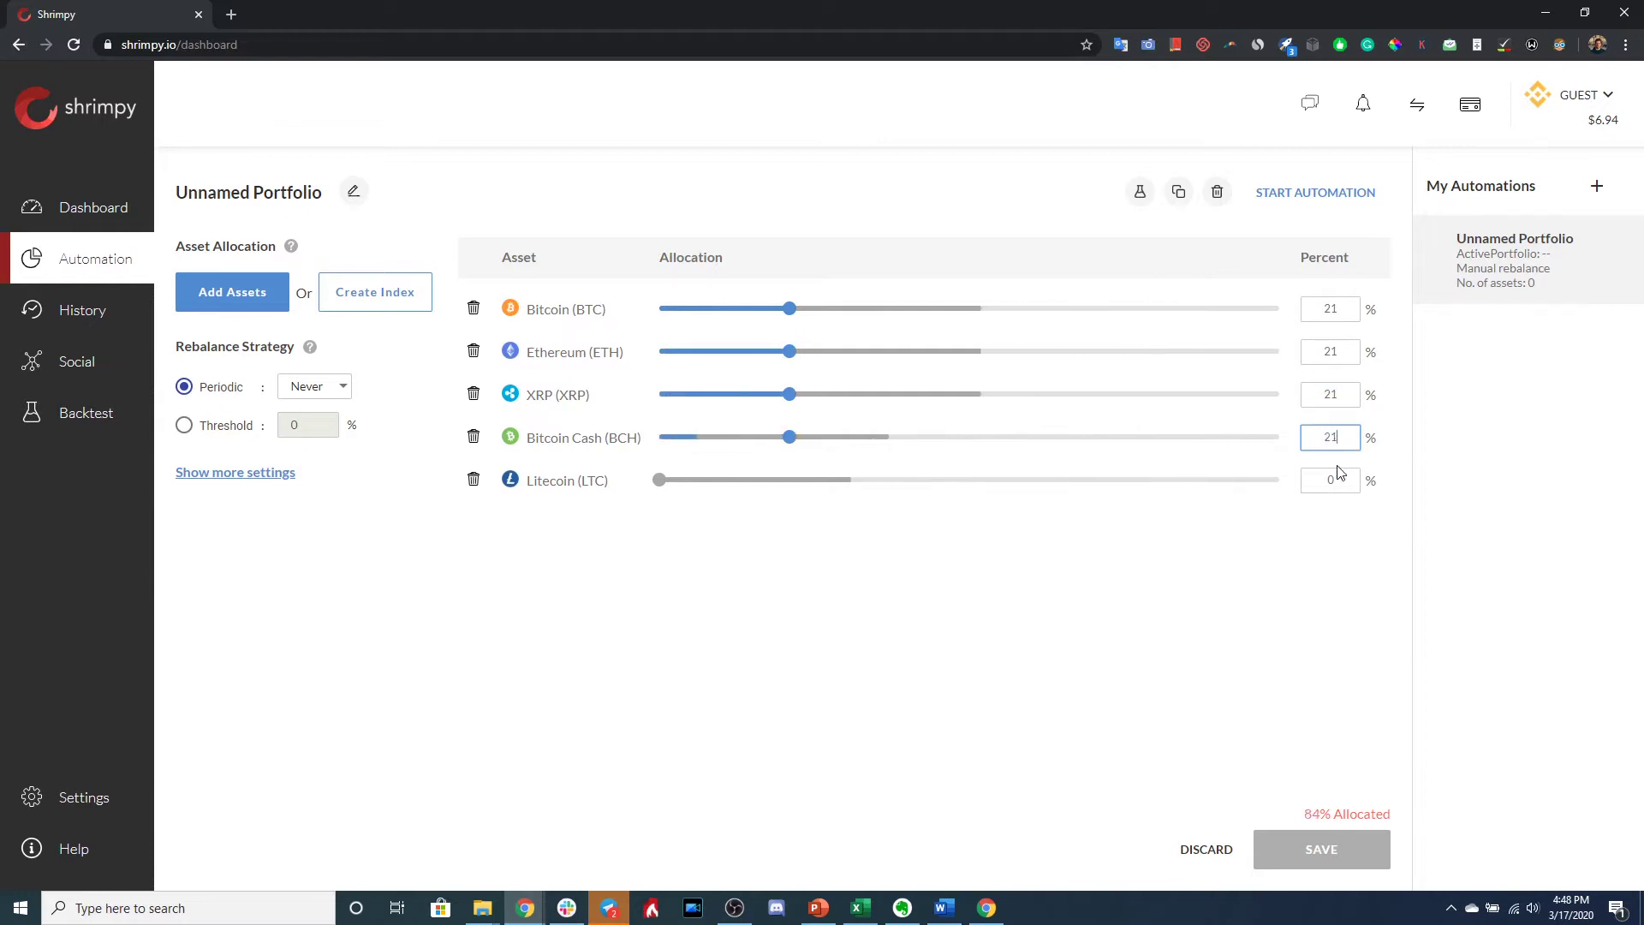
left_click(800, 481)
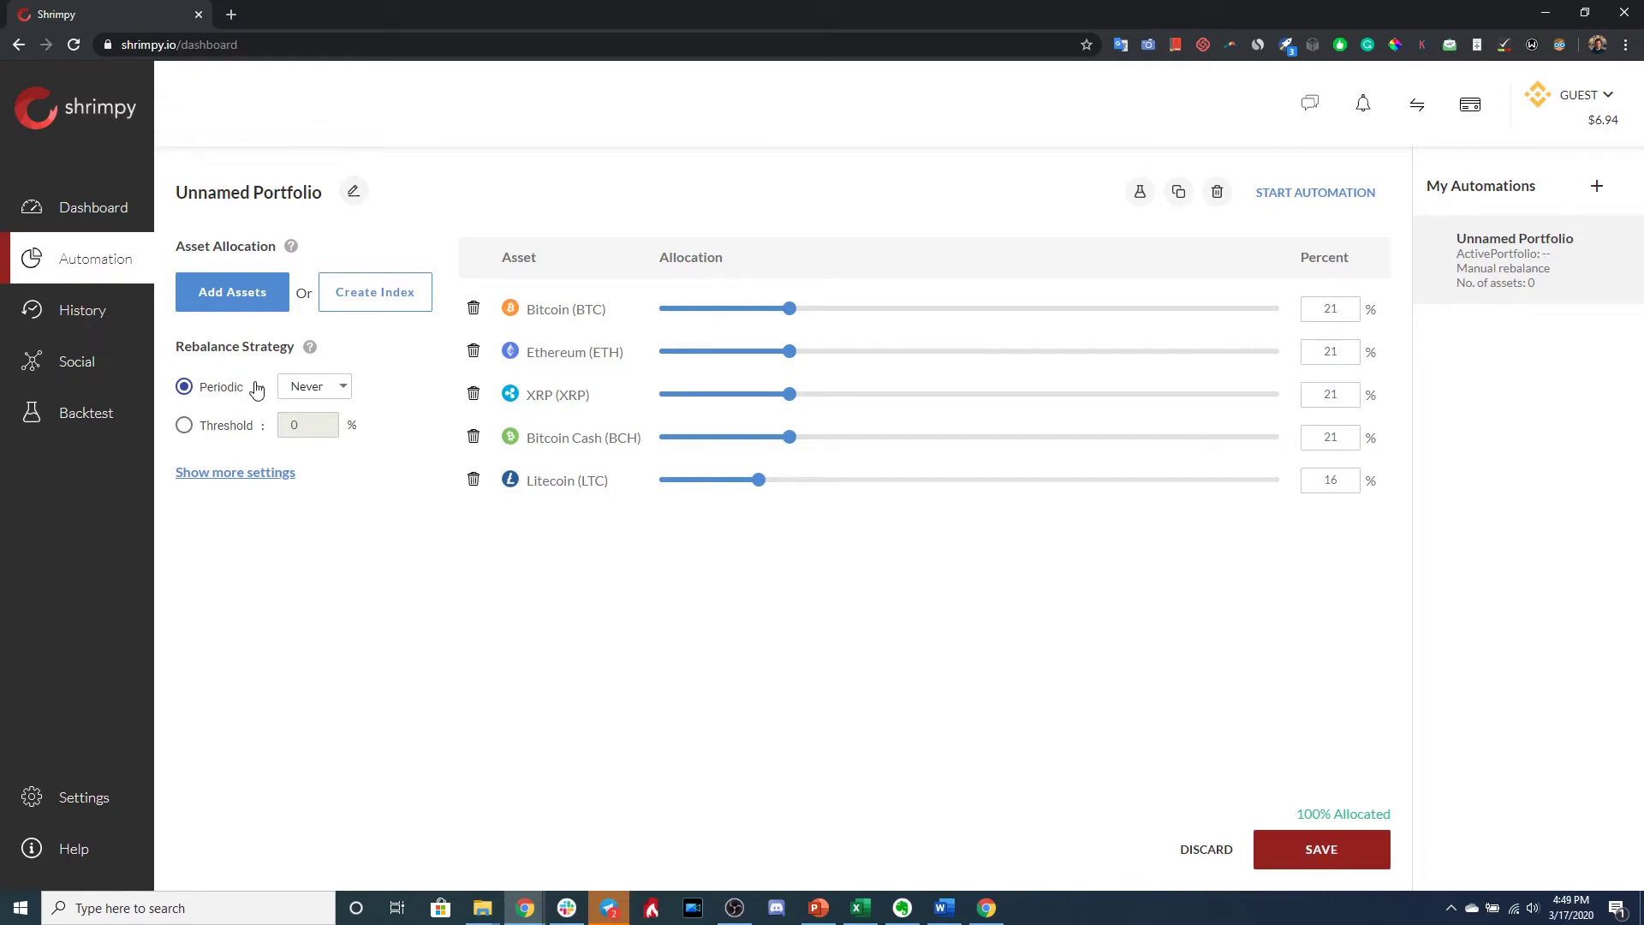
- Set the rebalance strategy to Periodic every 1 Day, checking the advanced settings along the way
left_click(217, 433)
left_click(220, 386)
left_click(322, 400)
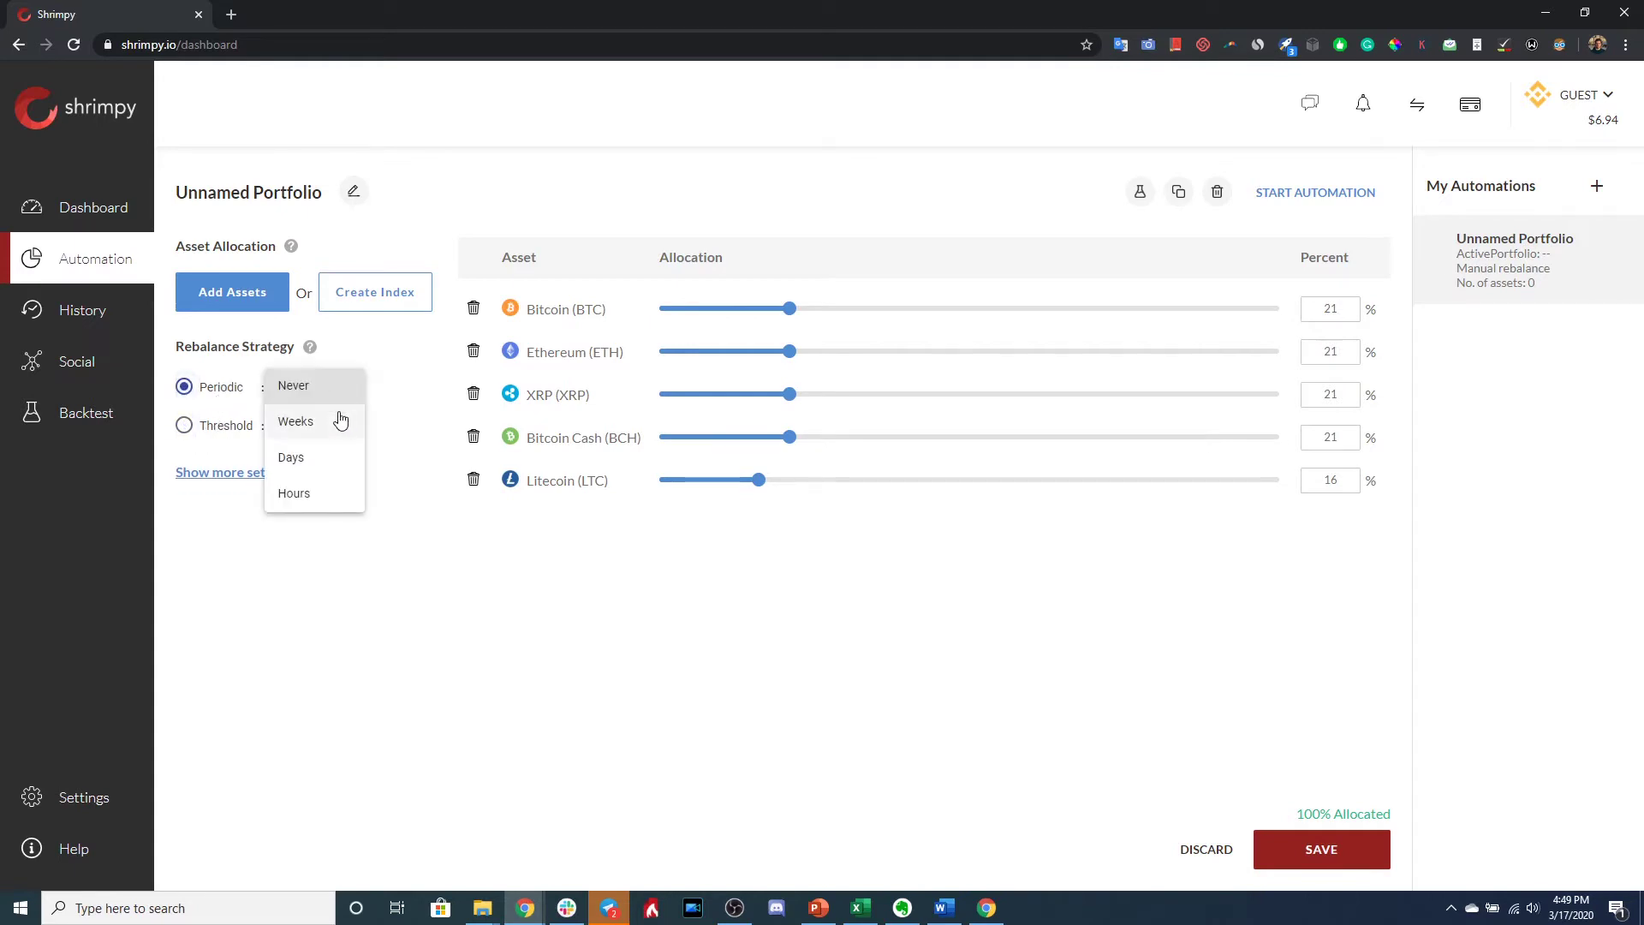
left_click(330, 457)
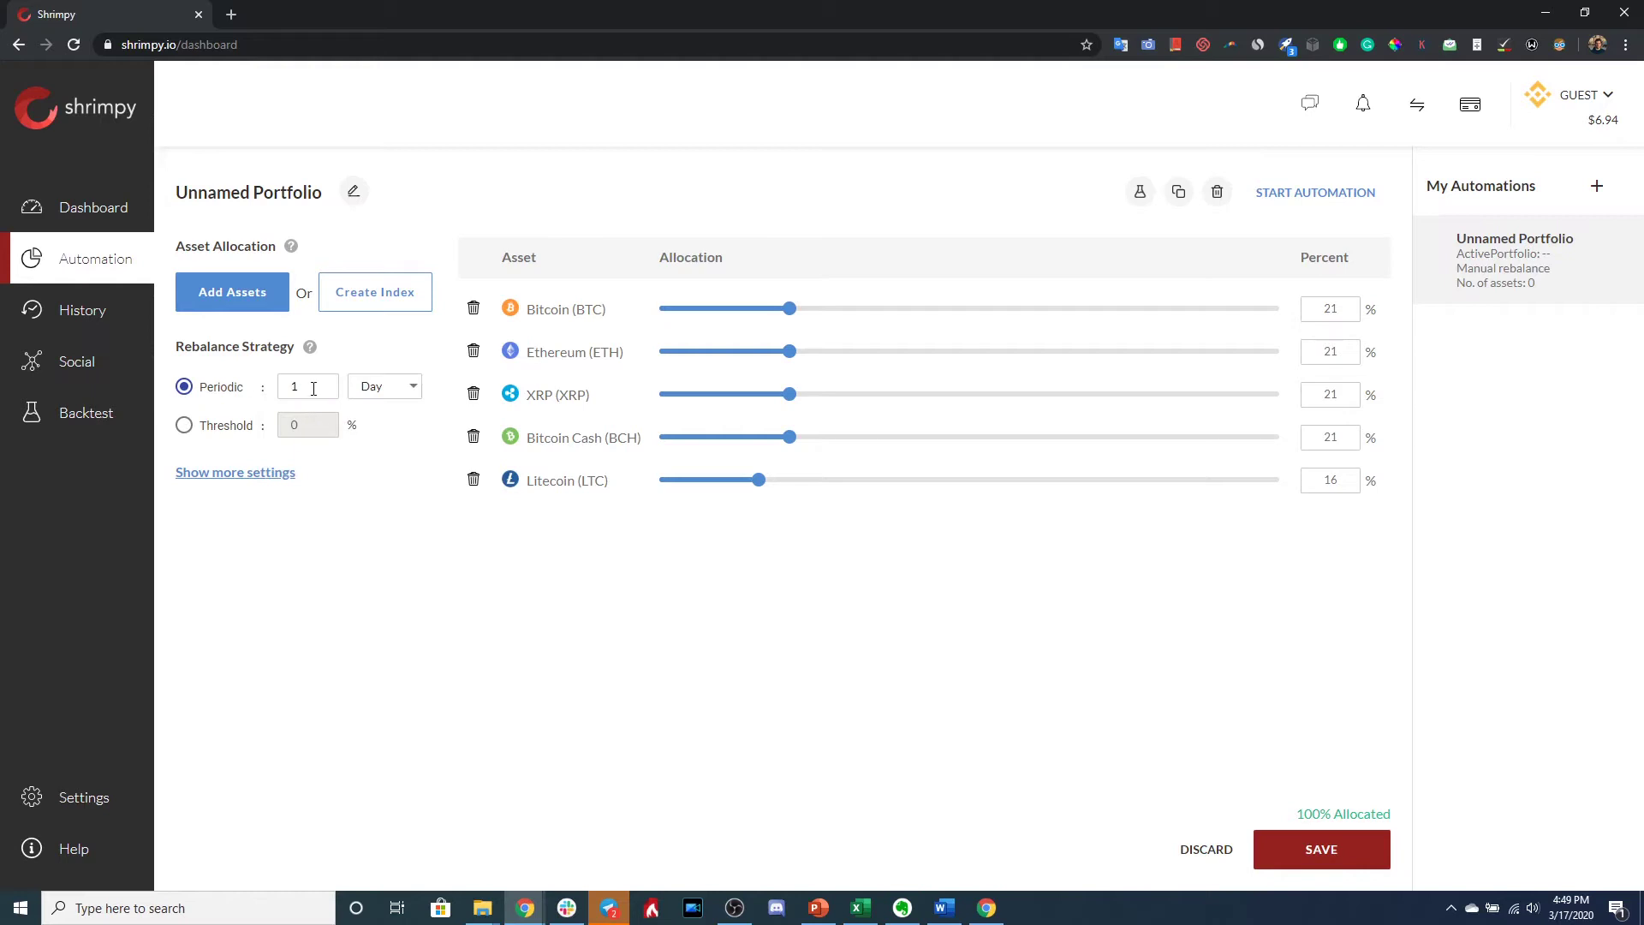
left_click(313, 389)
left_click(267, 474)
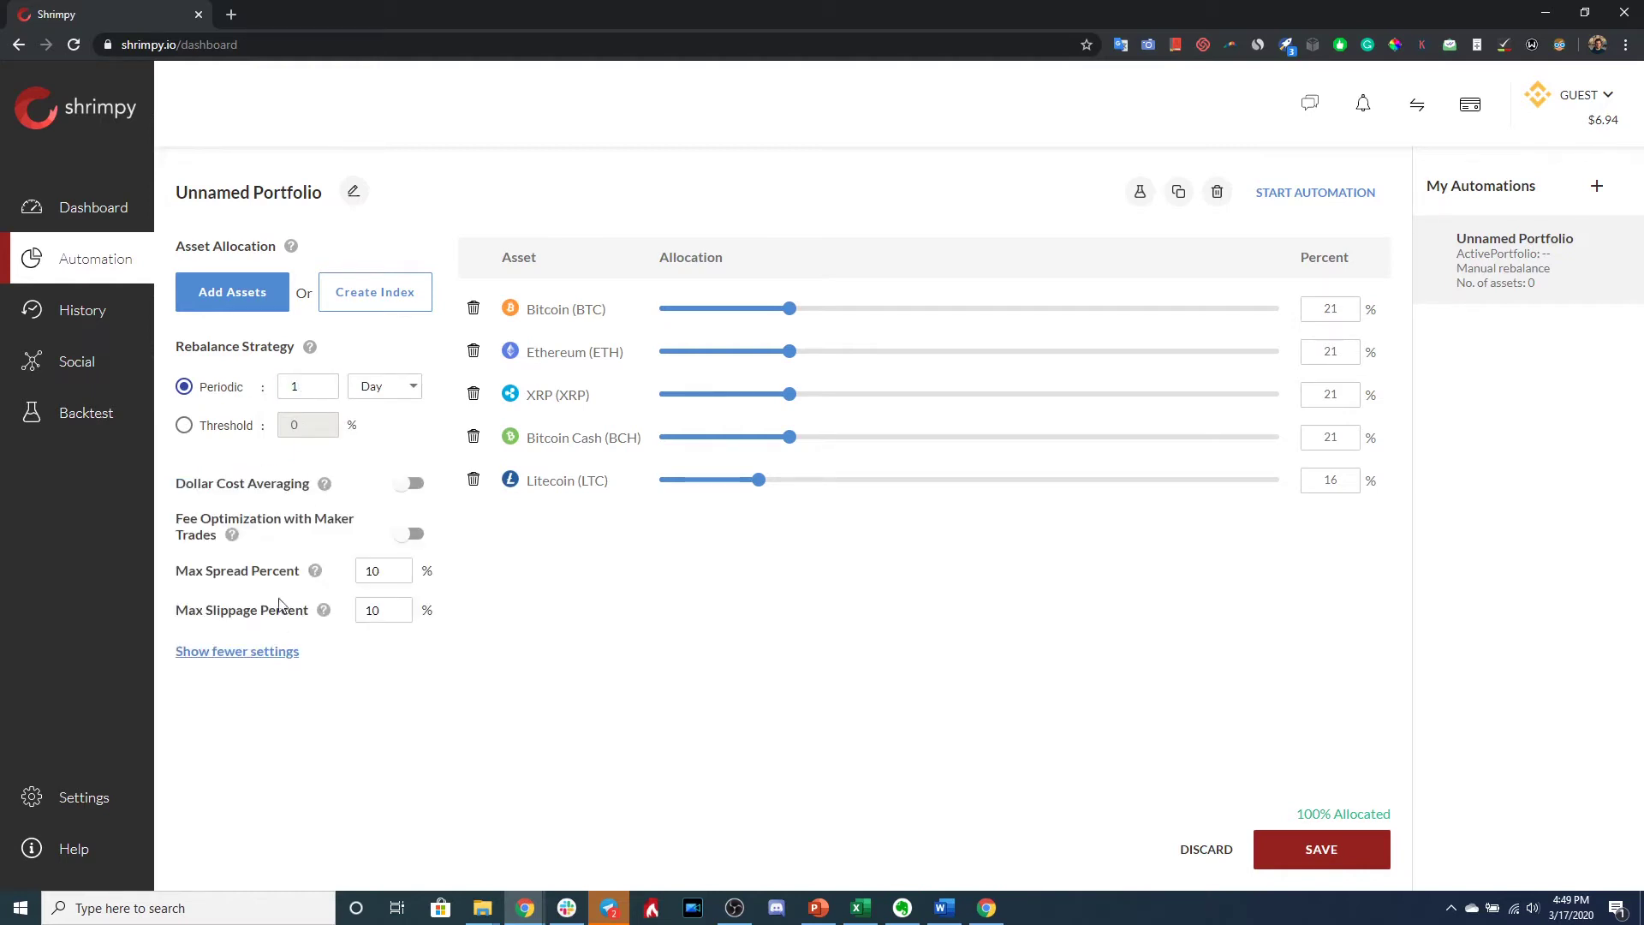
left_click(243, 655)
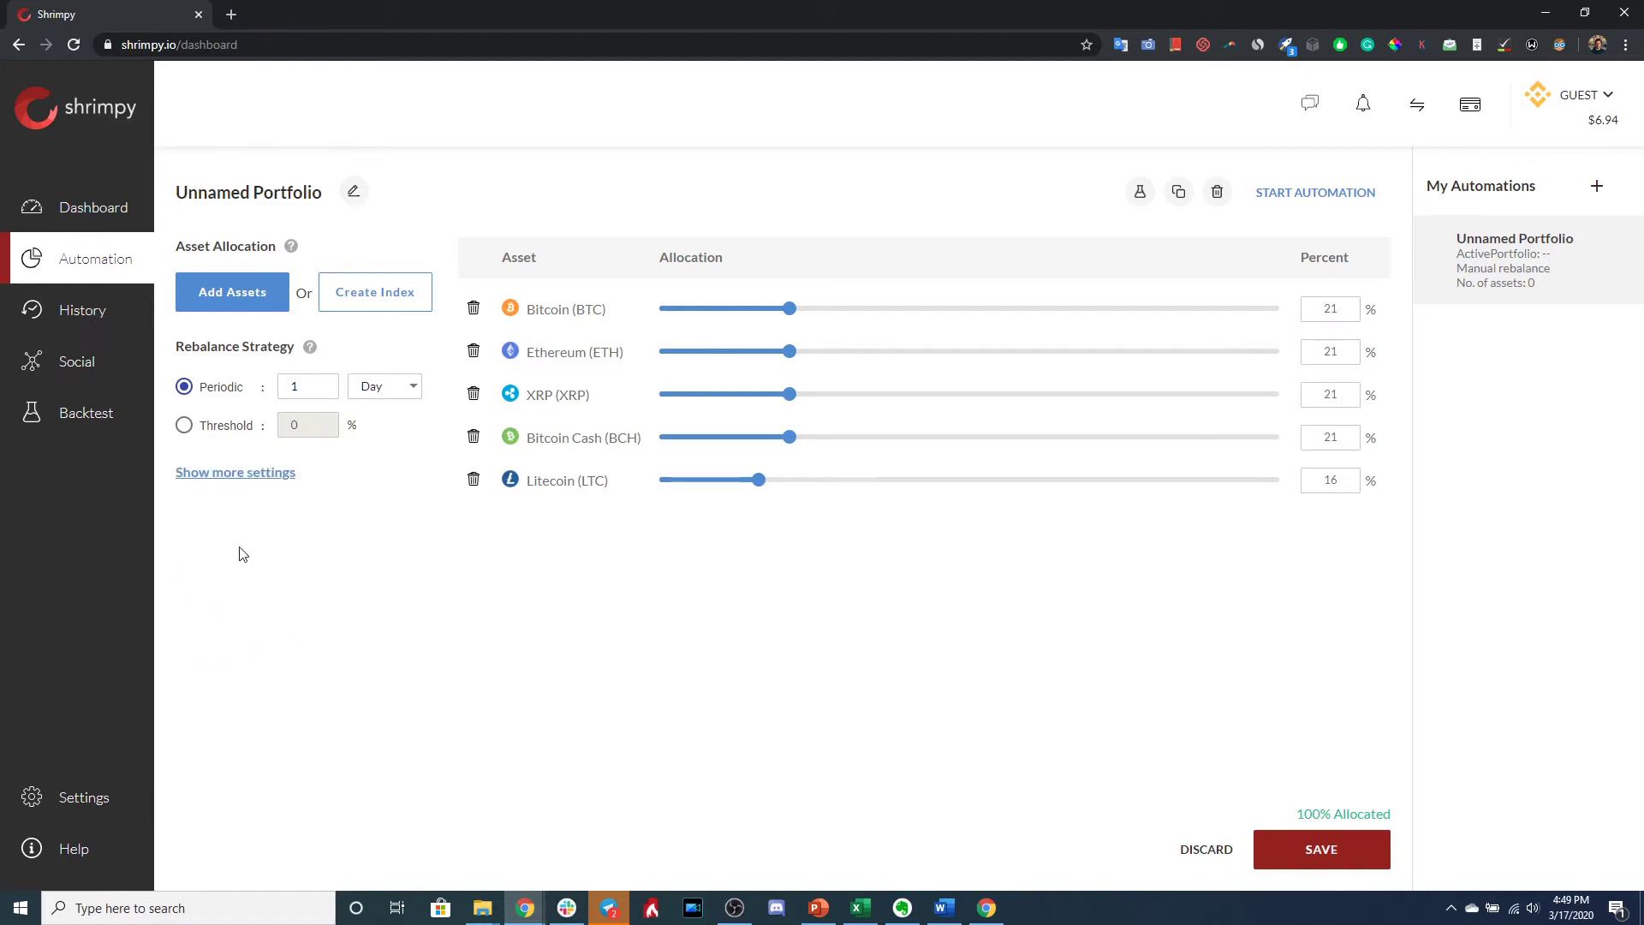
left_click(264, 475)
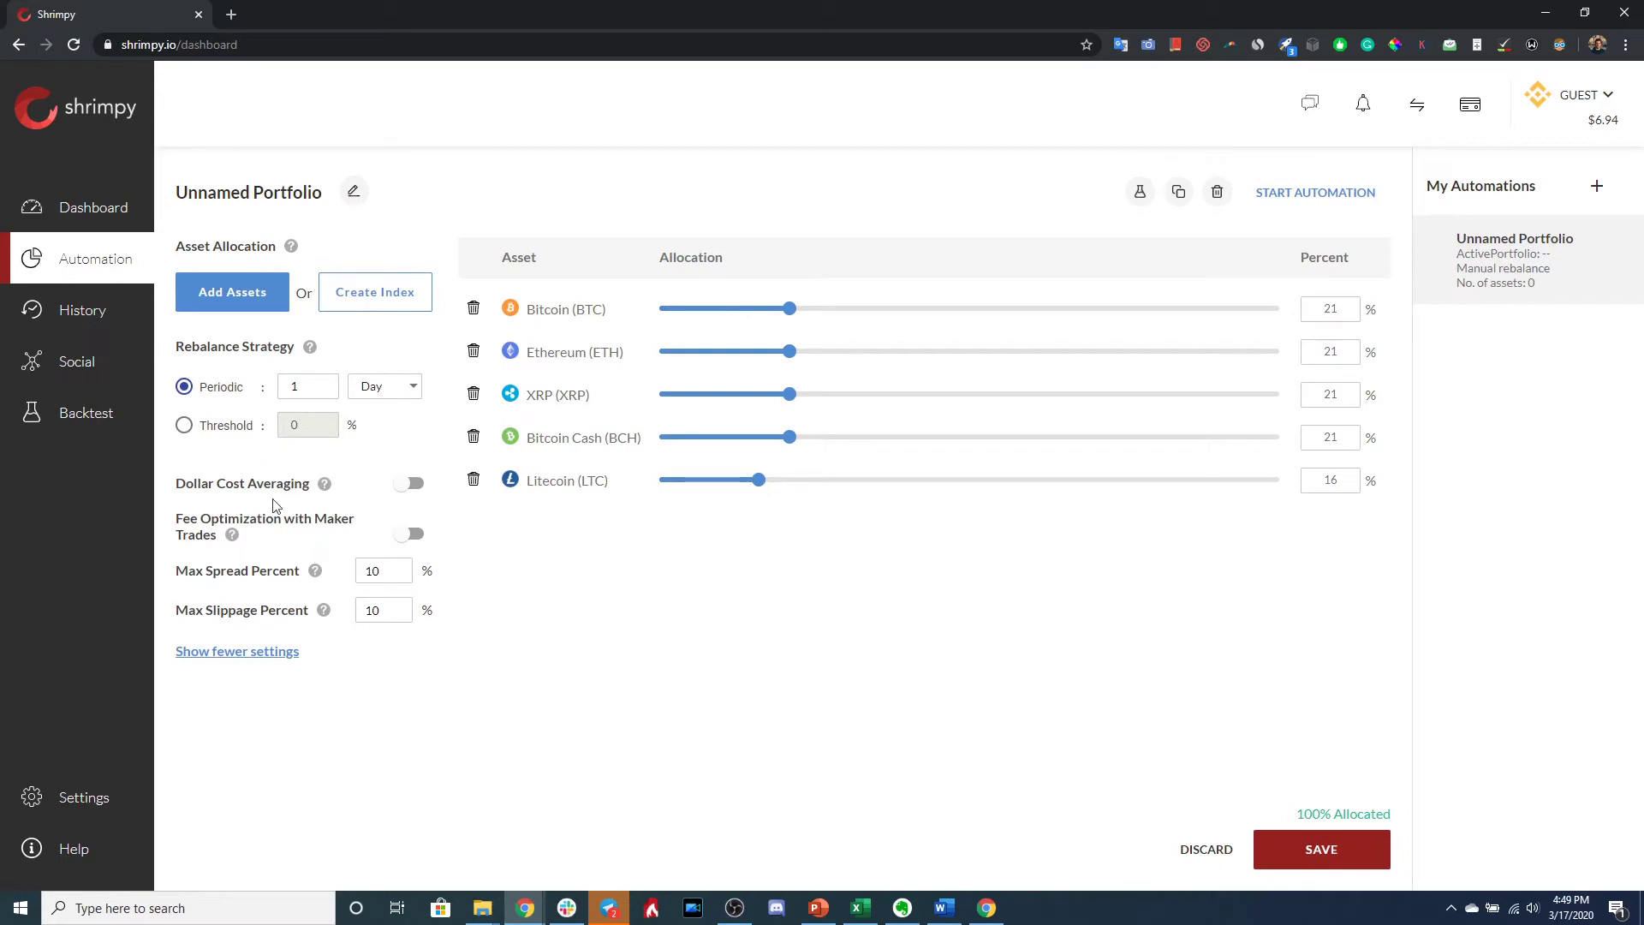
left_click_drag(209, 484, 265, 520)
left_click(238, 520)
left_click(248, 658)
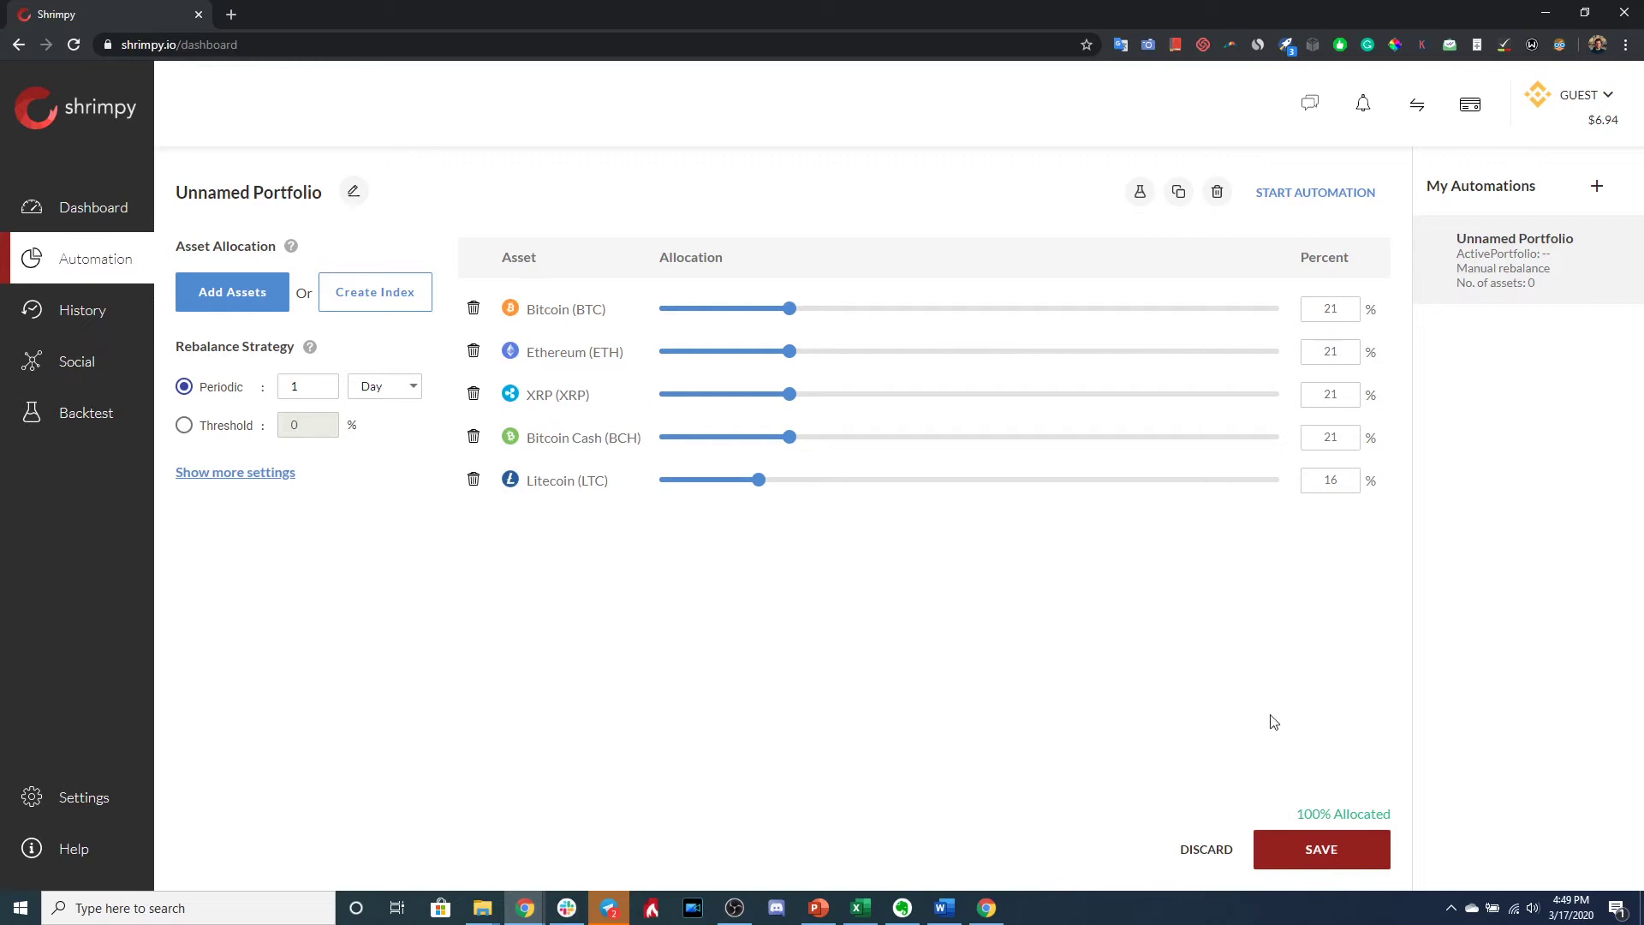
- Save the automation under the name 'Top 5'
left_click(1352, 838)
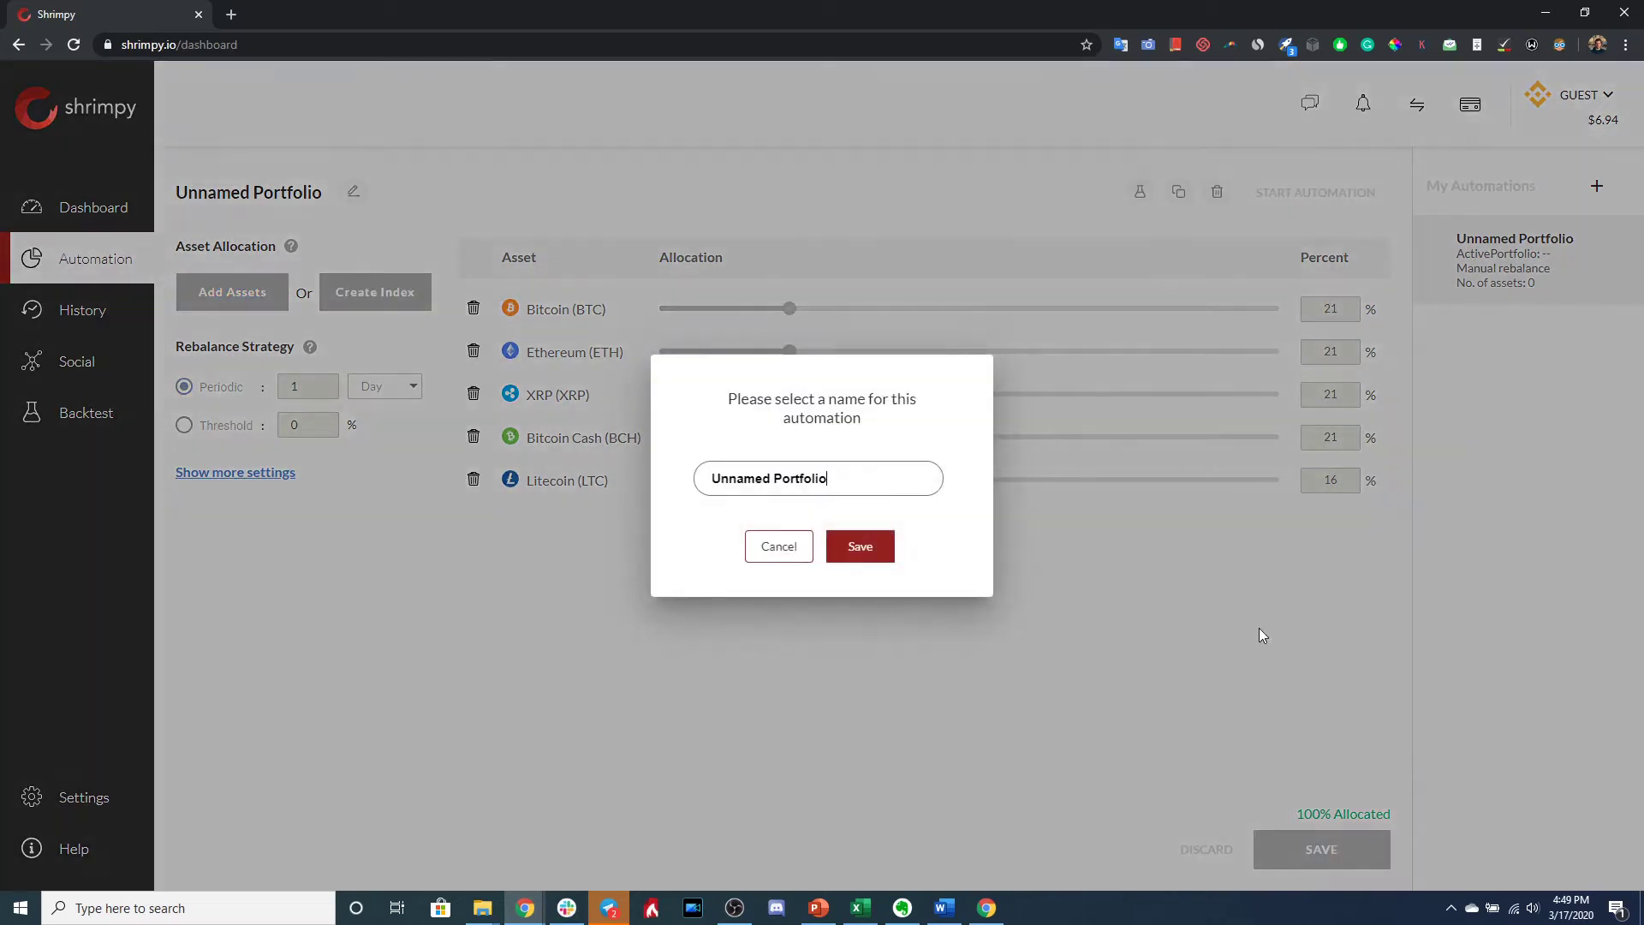
left_click_drag(901, 476, 621, 472)
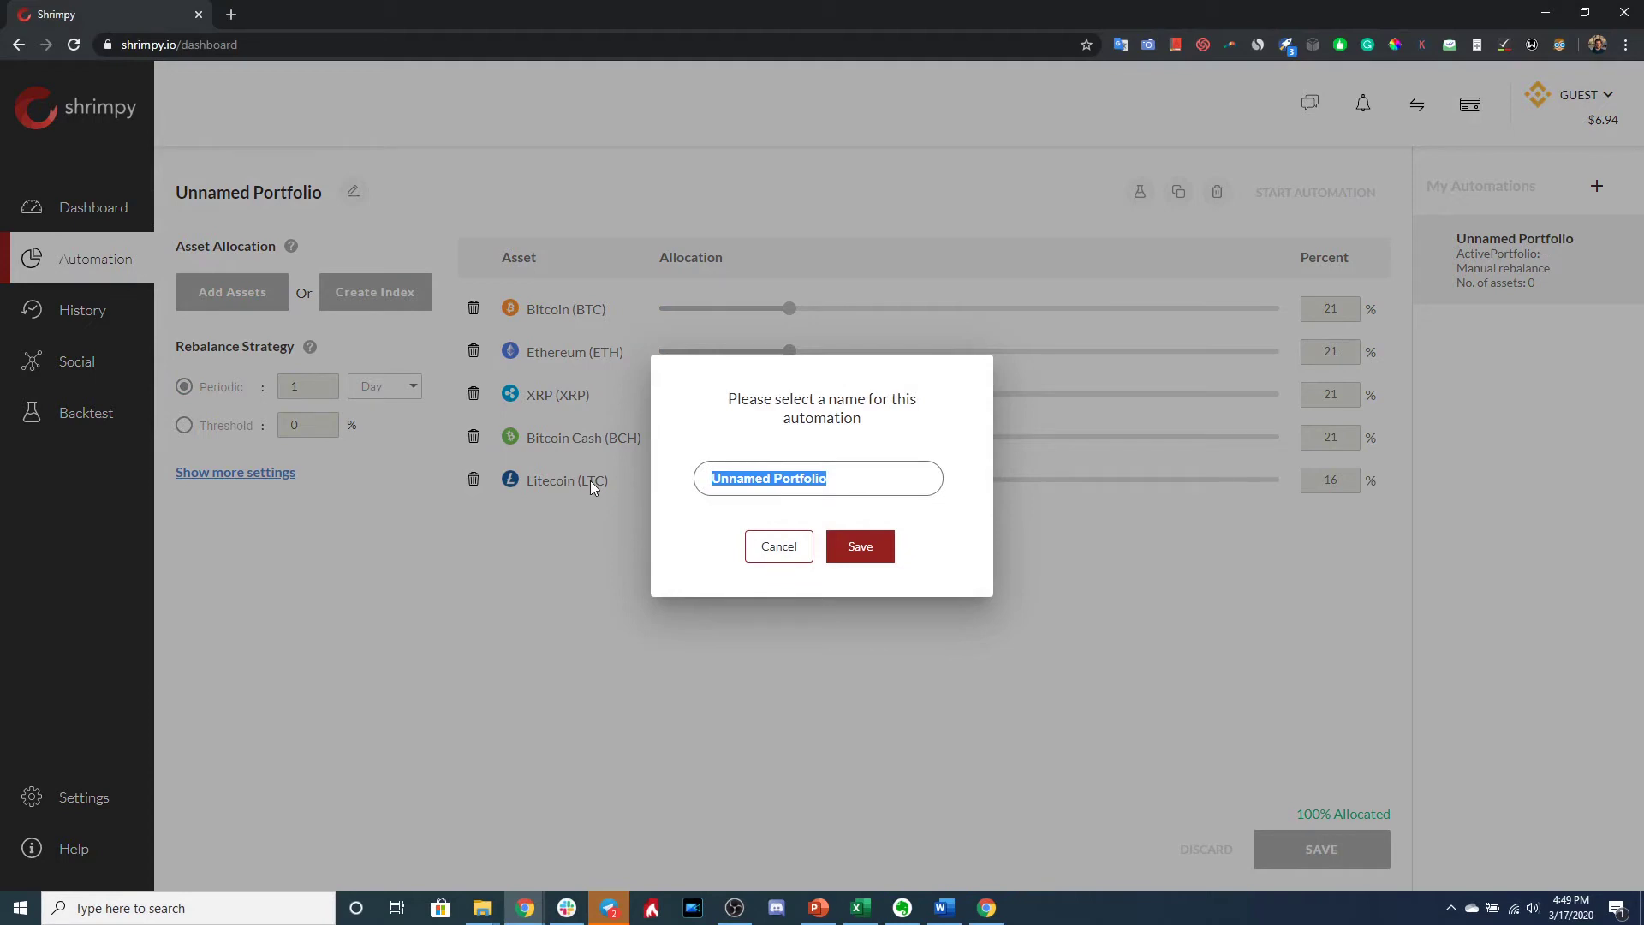
type("Top ")
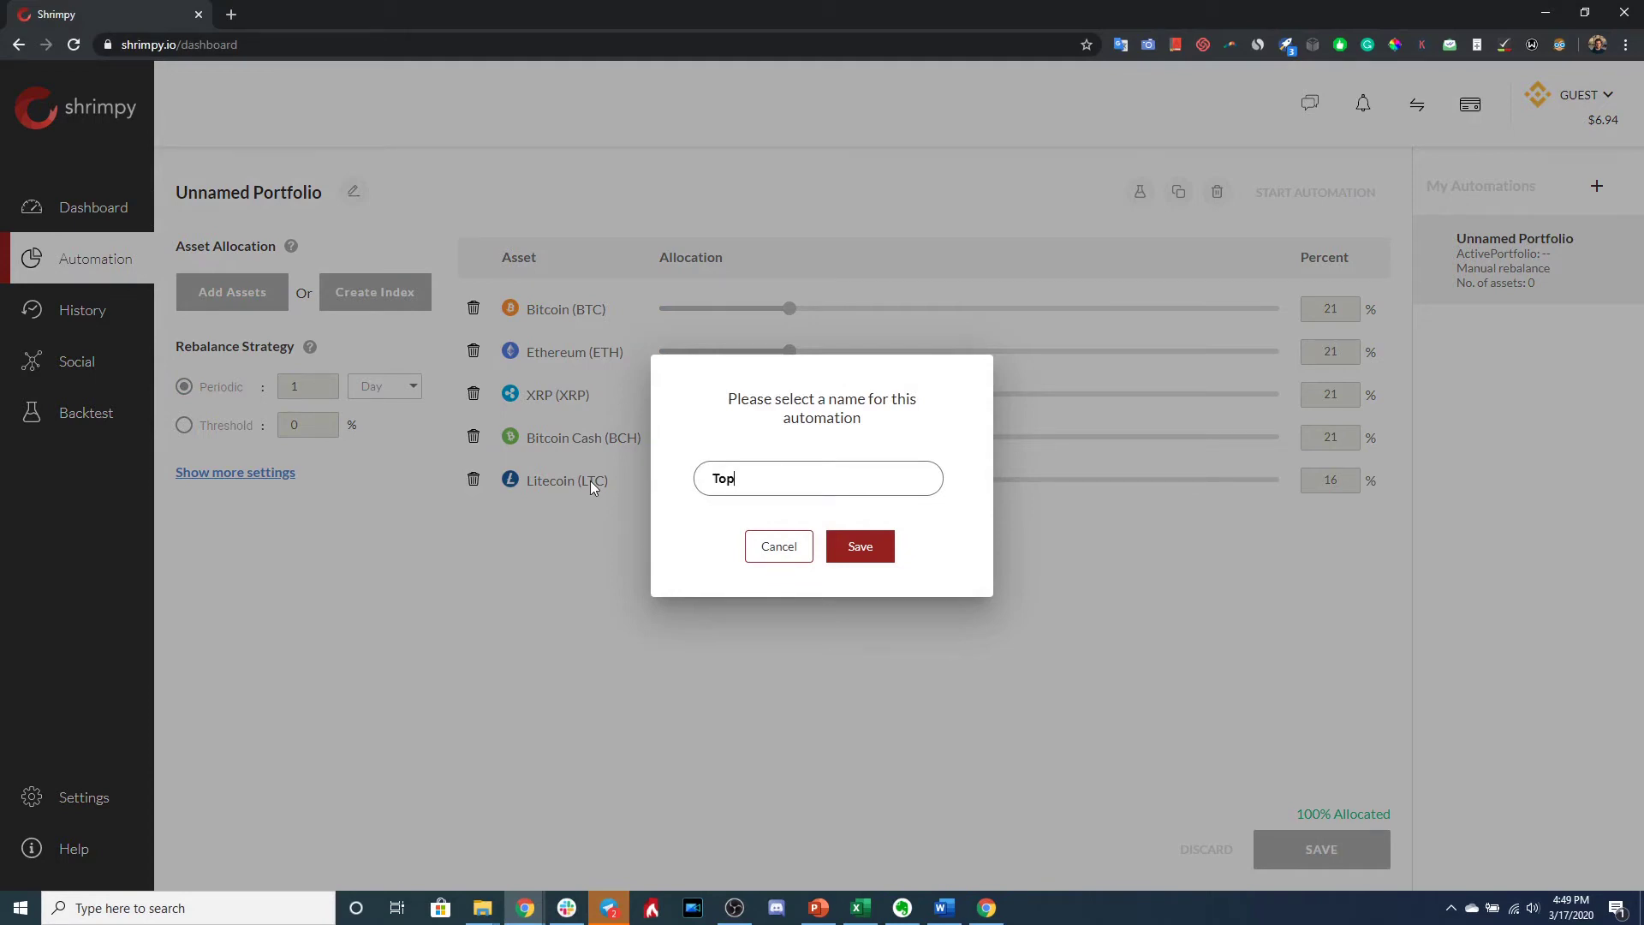
type("5")
left_click(873, 552)
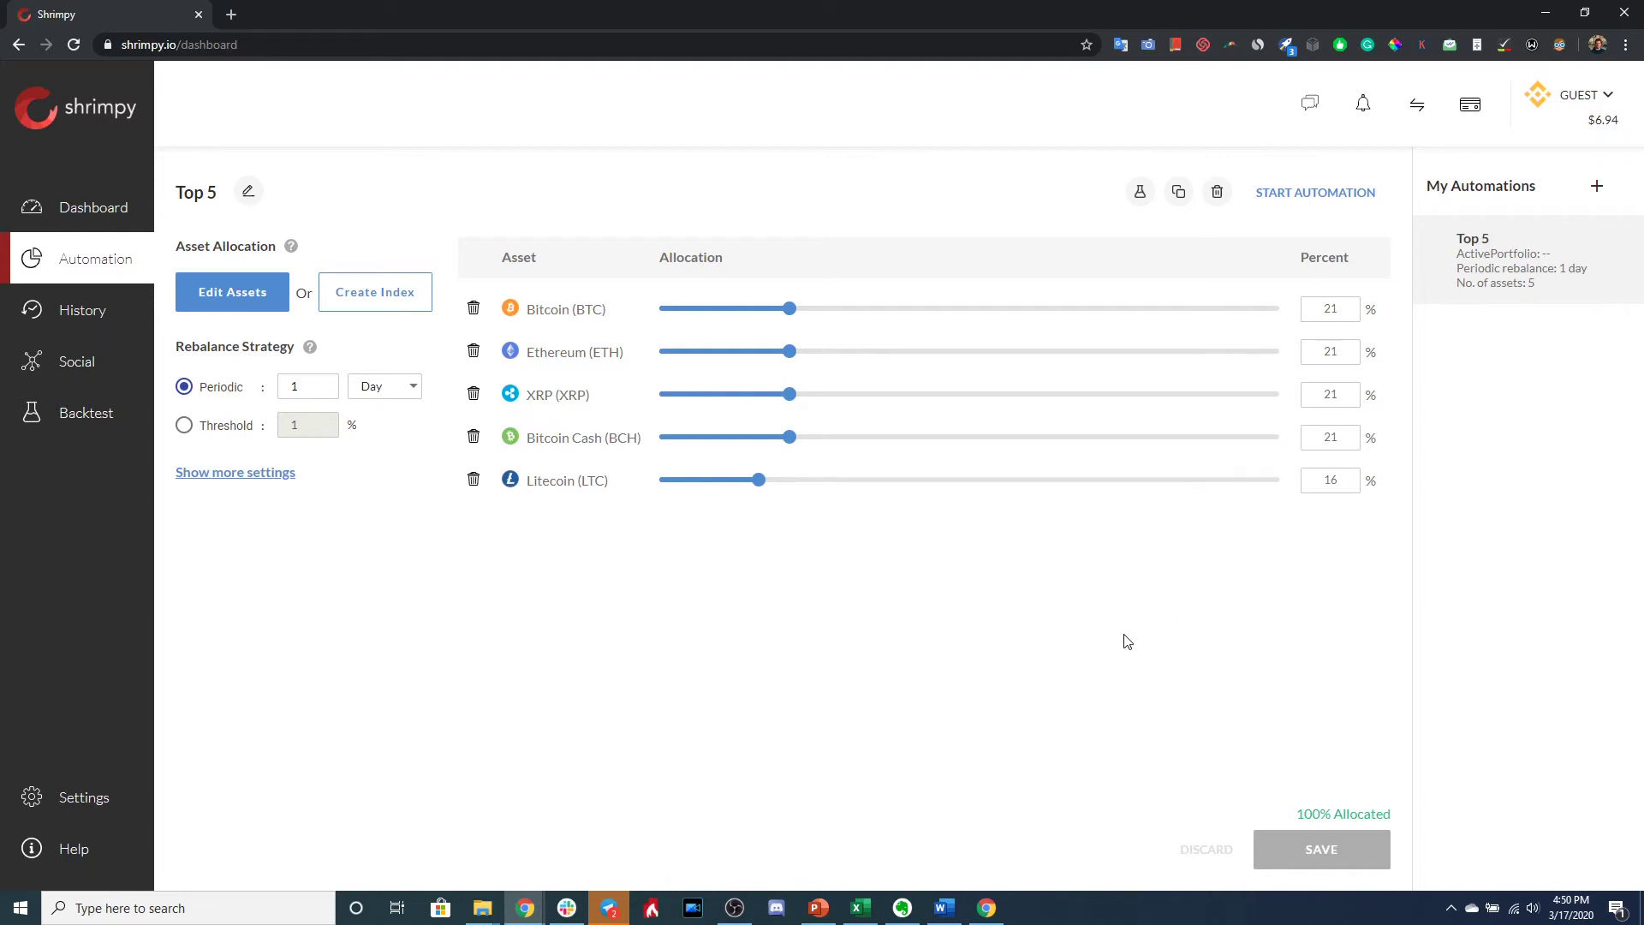
- Run the Top 5 automation on Portfolio 1 and begin another blank automation draft
left_click(1311, 203)
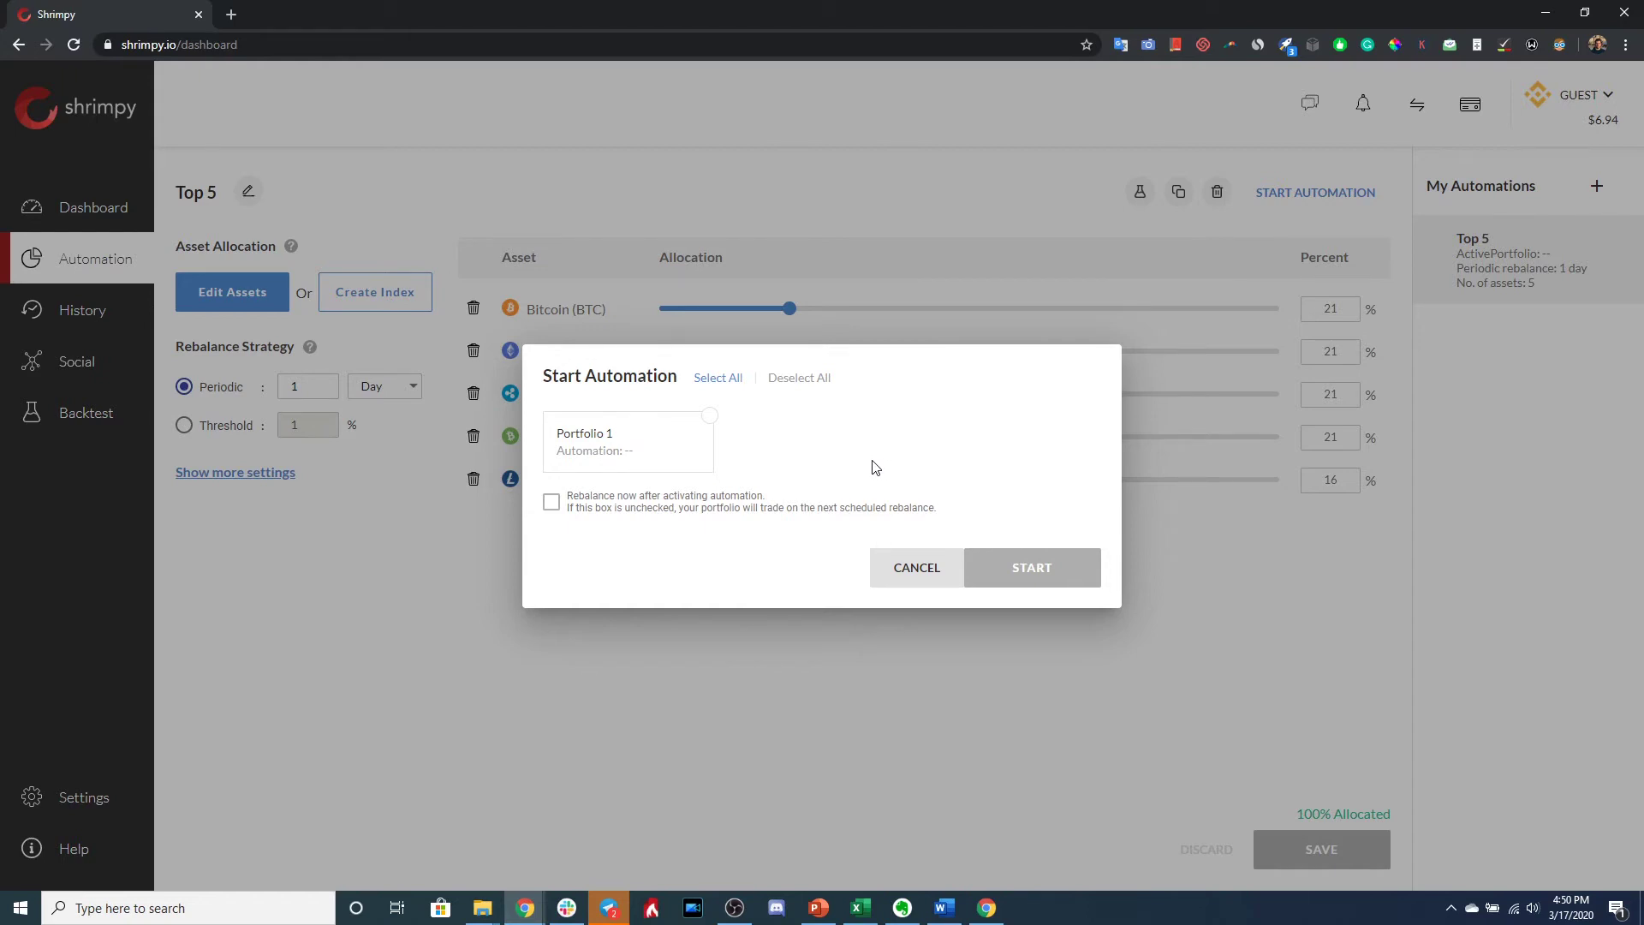
left_click(680, 452)
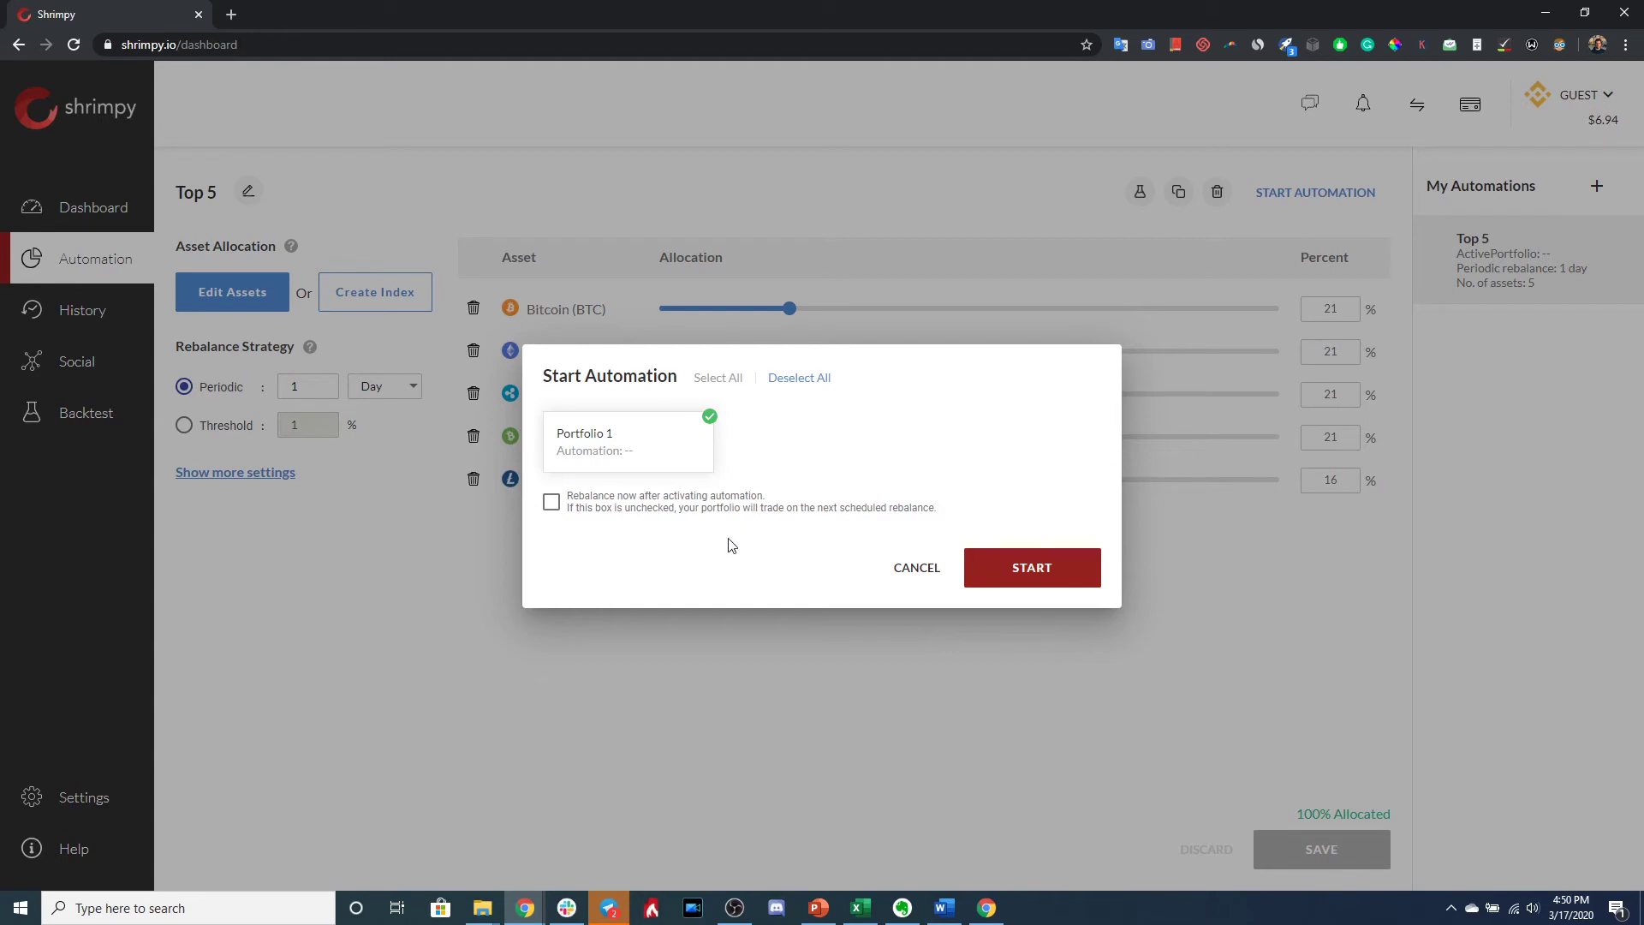
left_click(1047, 568)
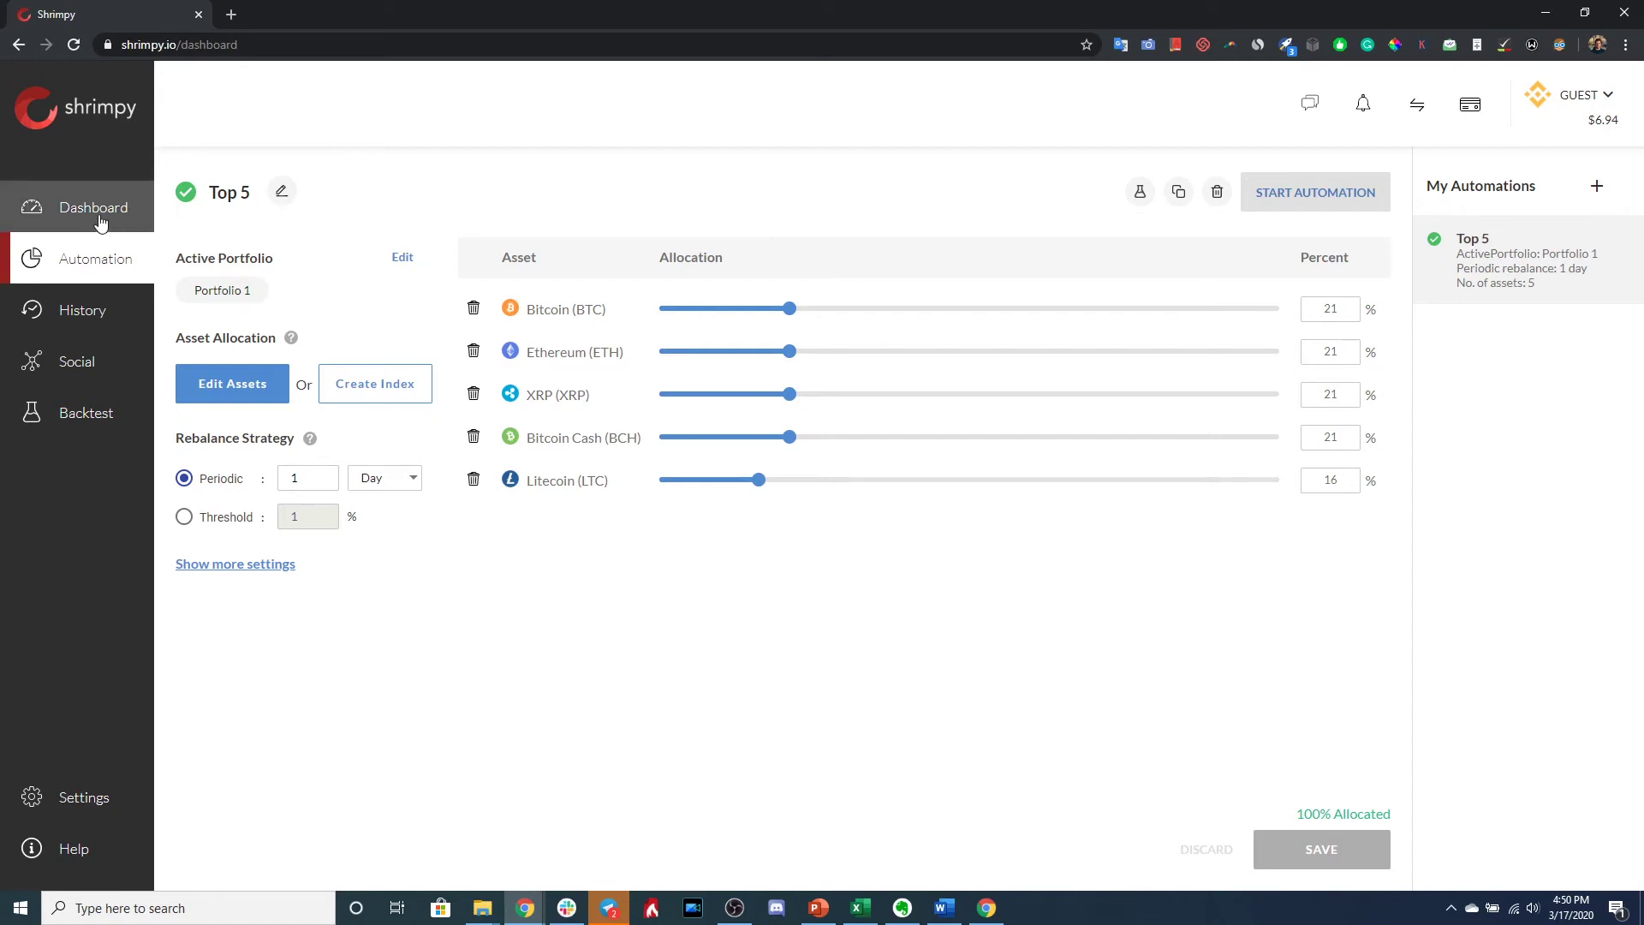
left_click(1600, 184)
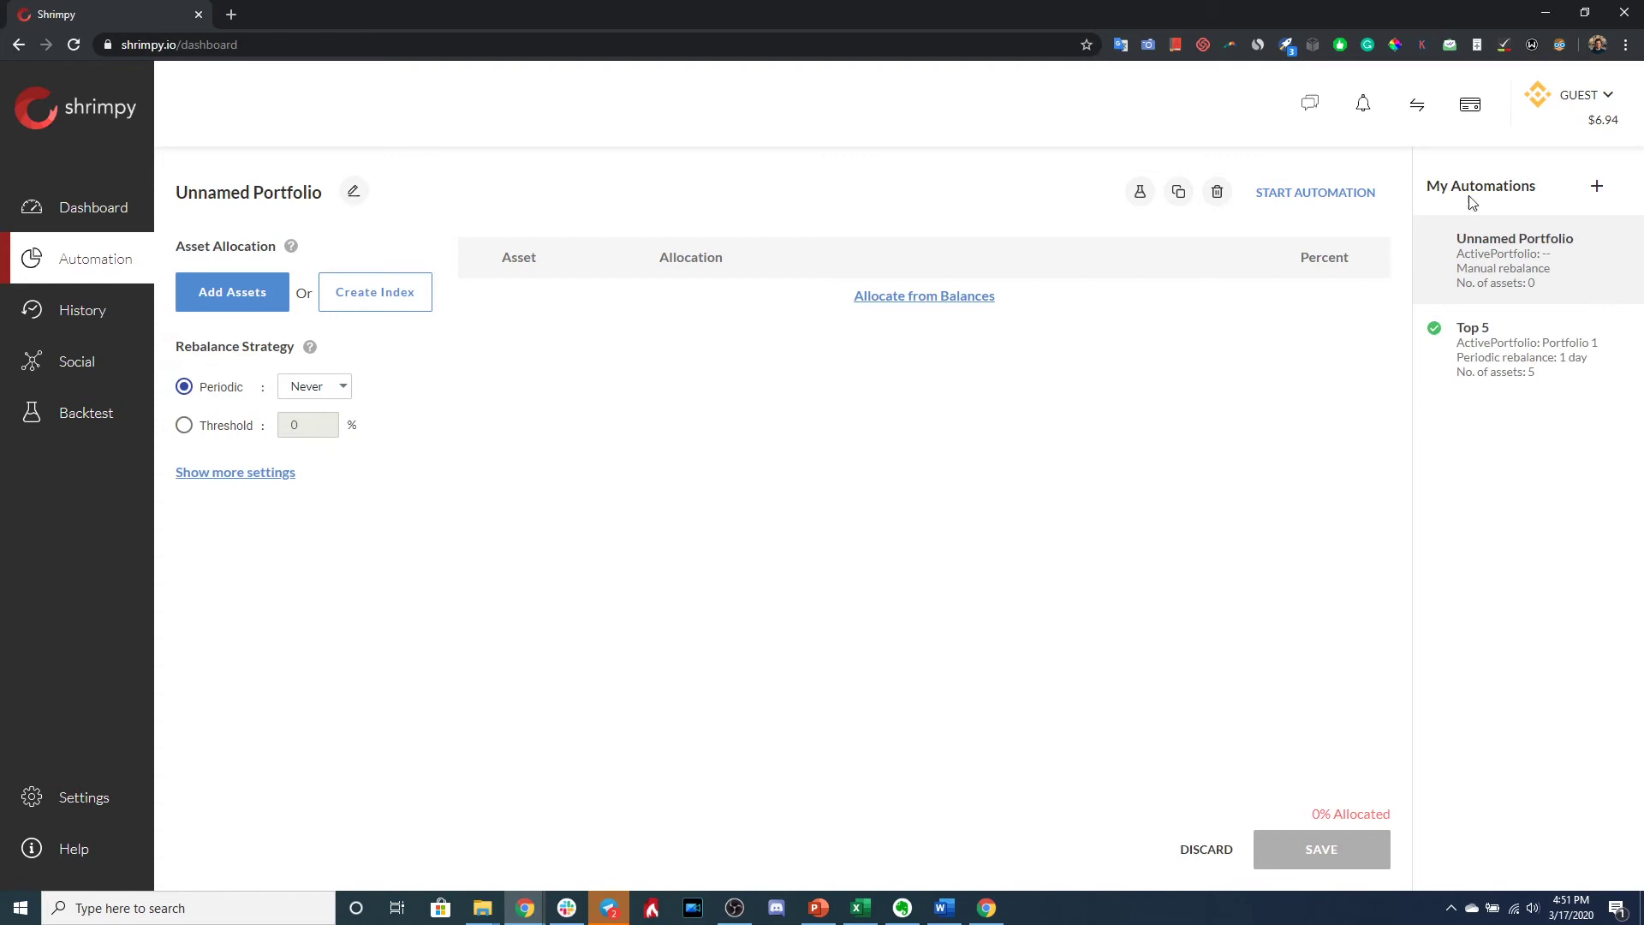
- Allocate from current balances and save the automation as 'Current Balances'
left_click(928, 298)
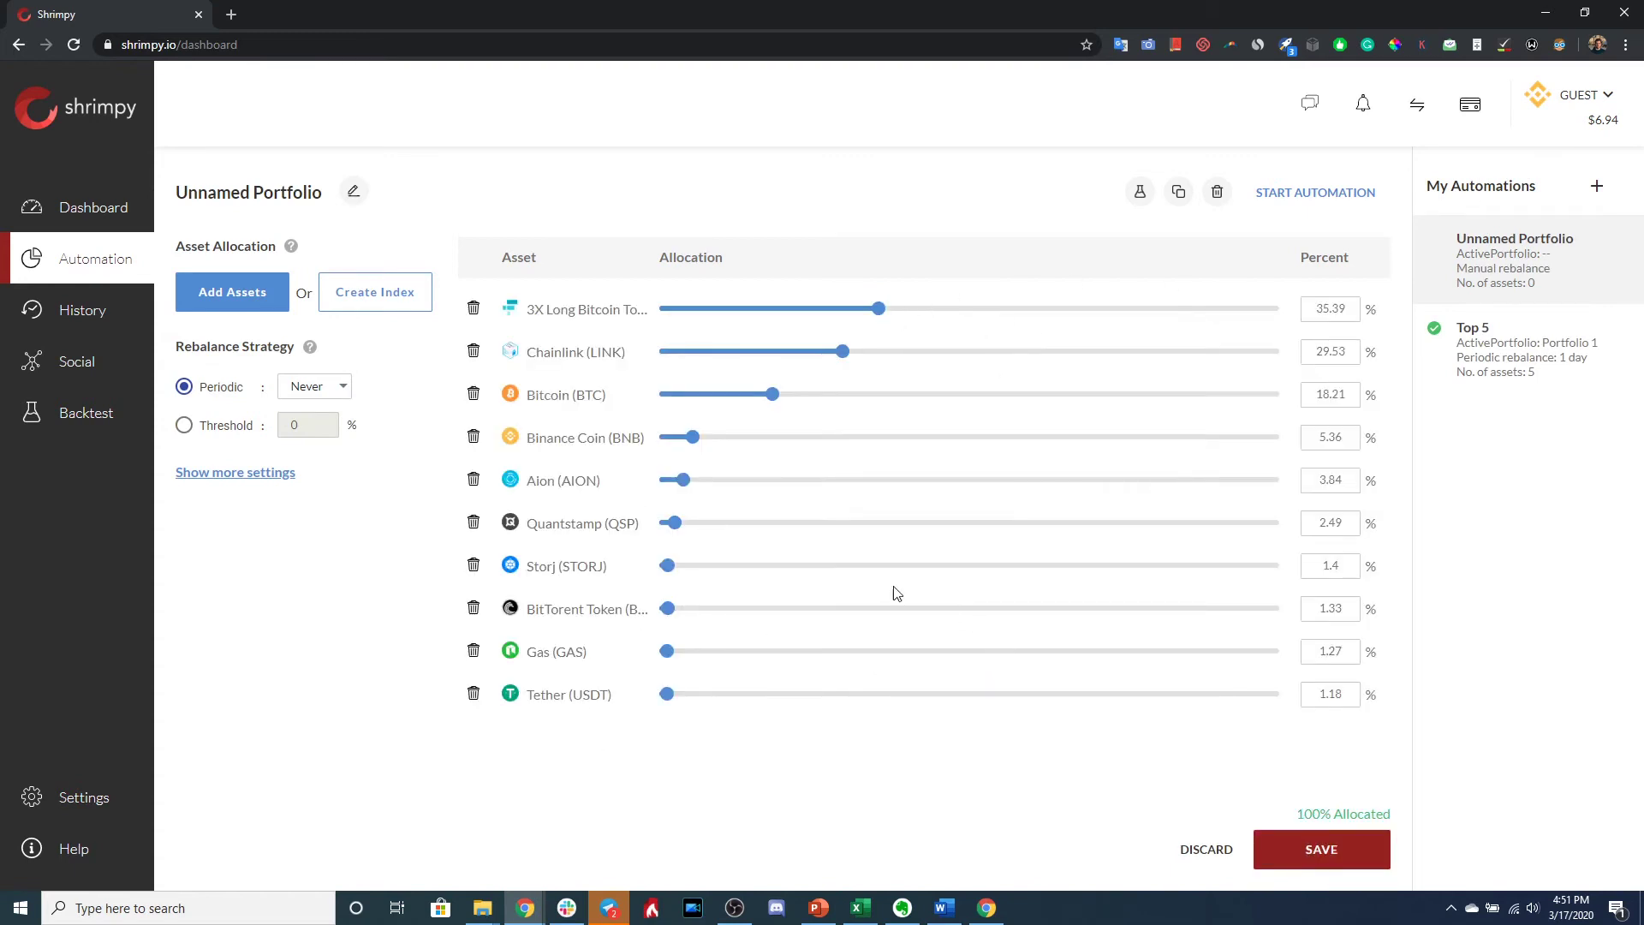
left_click(1349, 859)
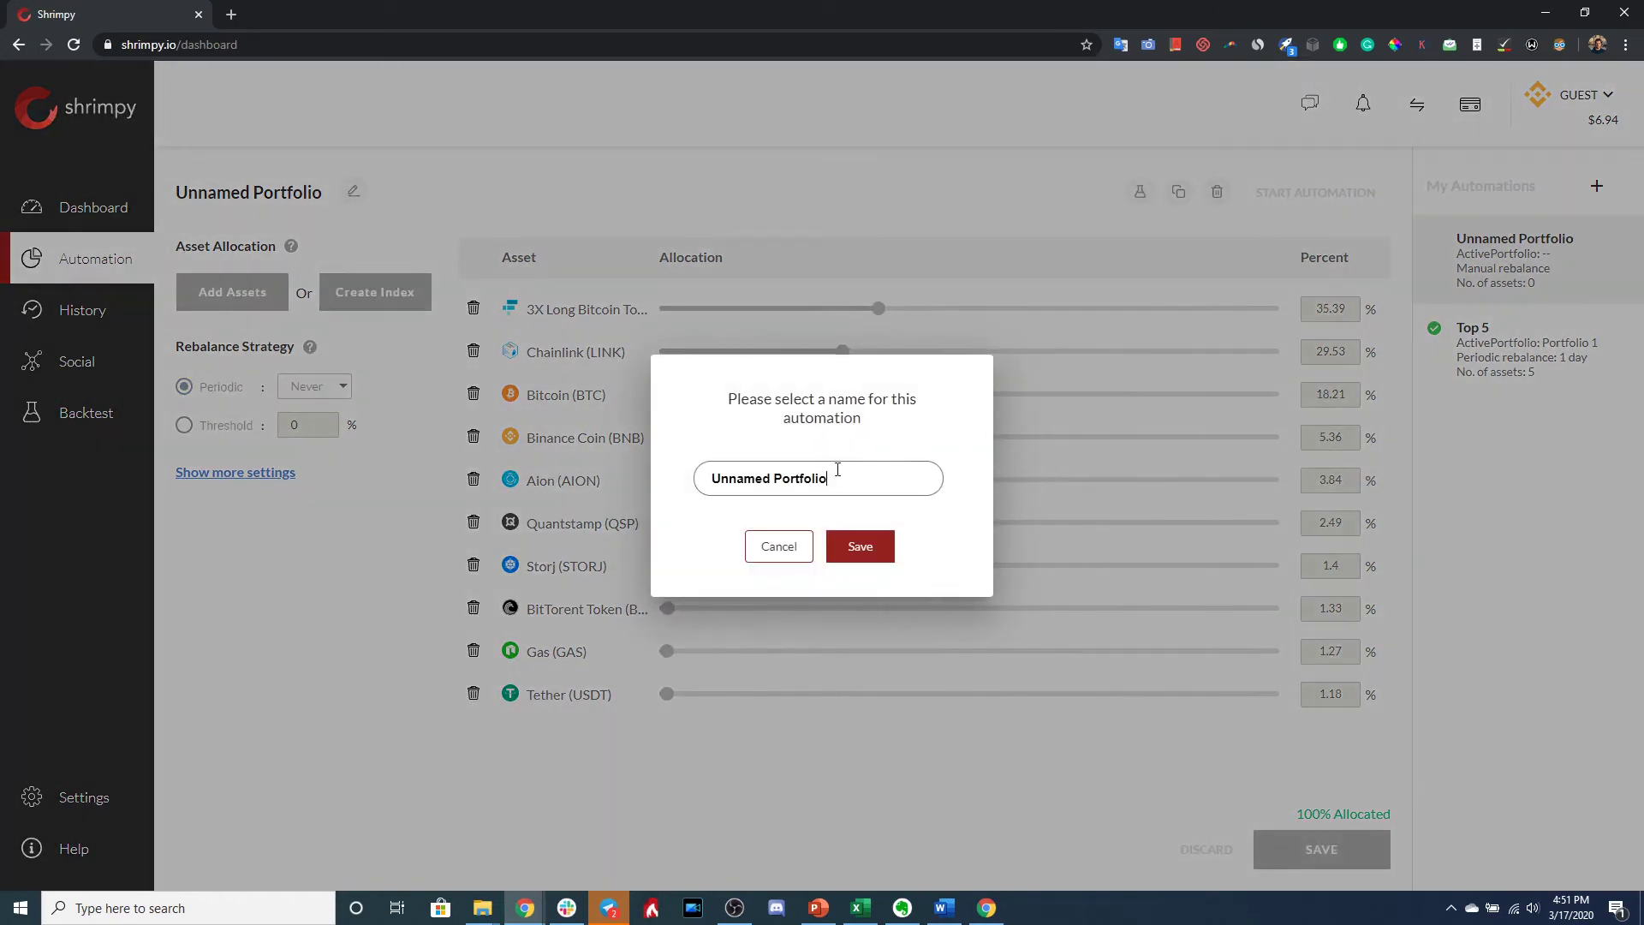
left_click_drag(838, 478, 743, 451)
type("Current Balances")
key("Return")
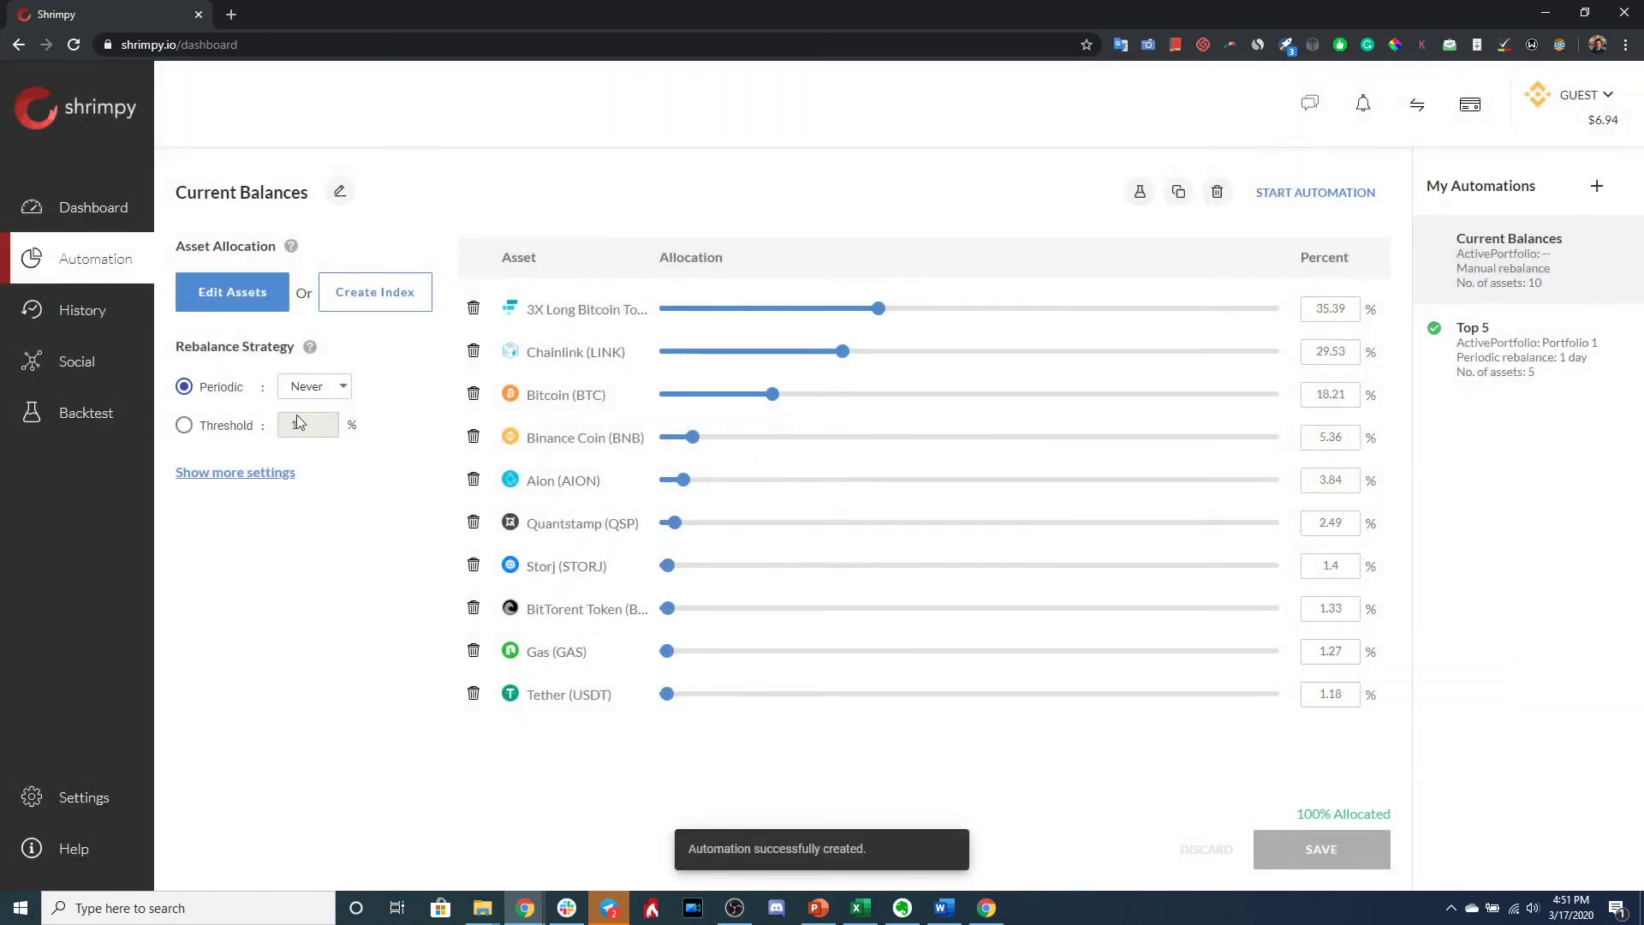
- Switch Current Balances to a 15% threshold rebalance, save it, and add a new empty automation
left_click(184, 428)
left_click(303, 426)
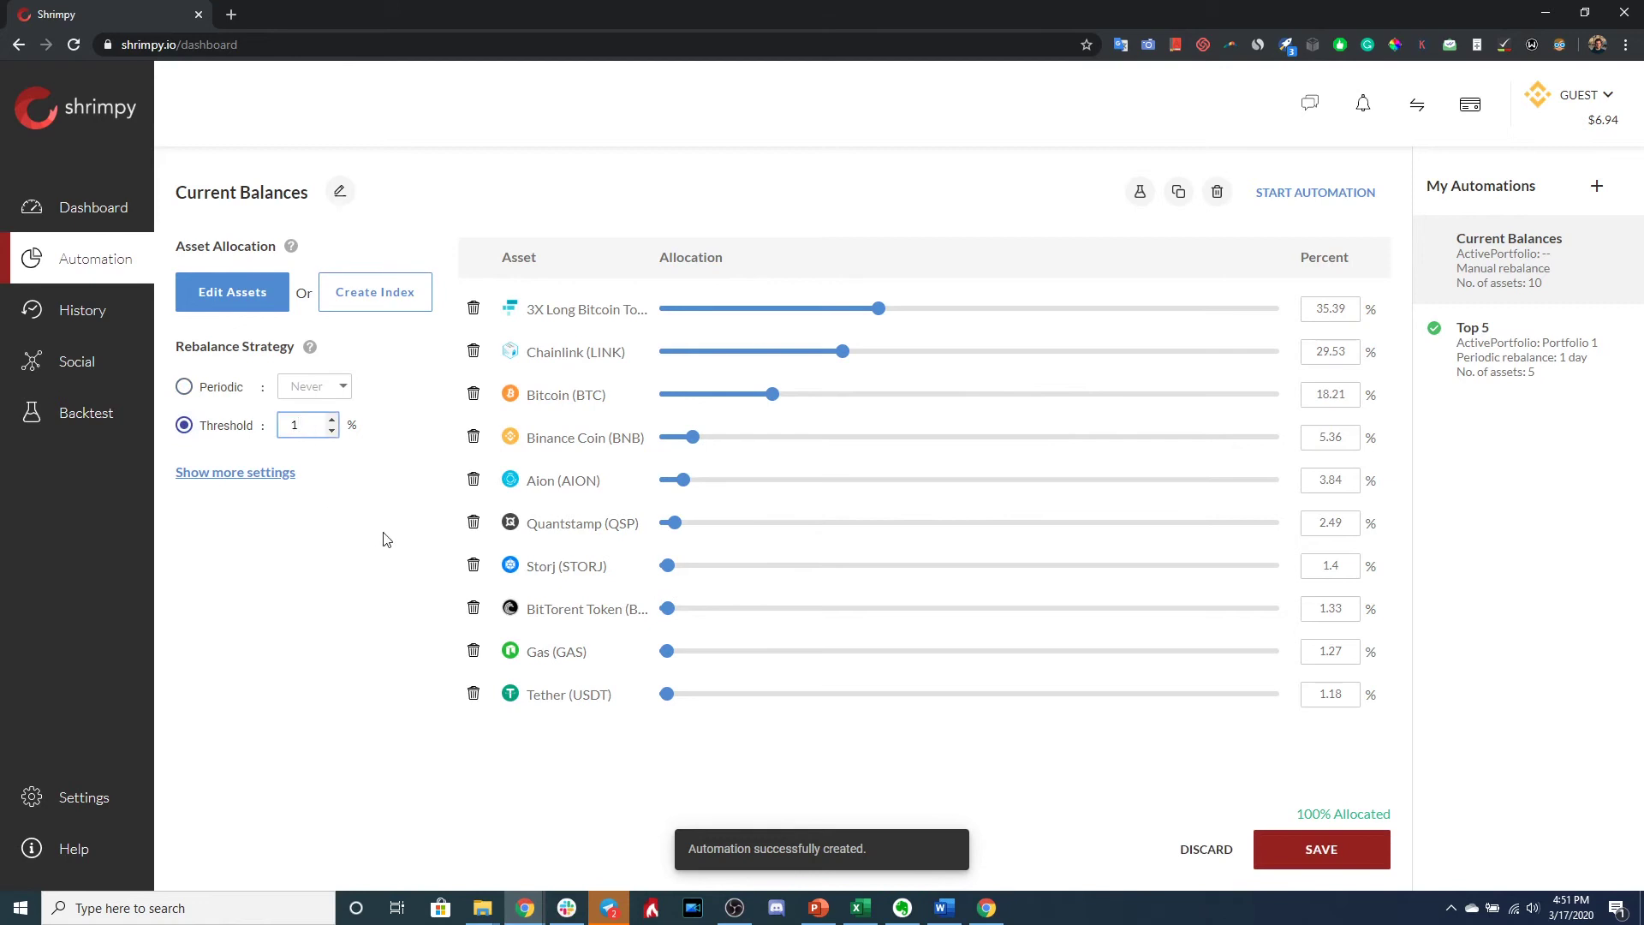
type("5")
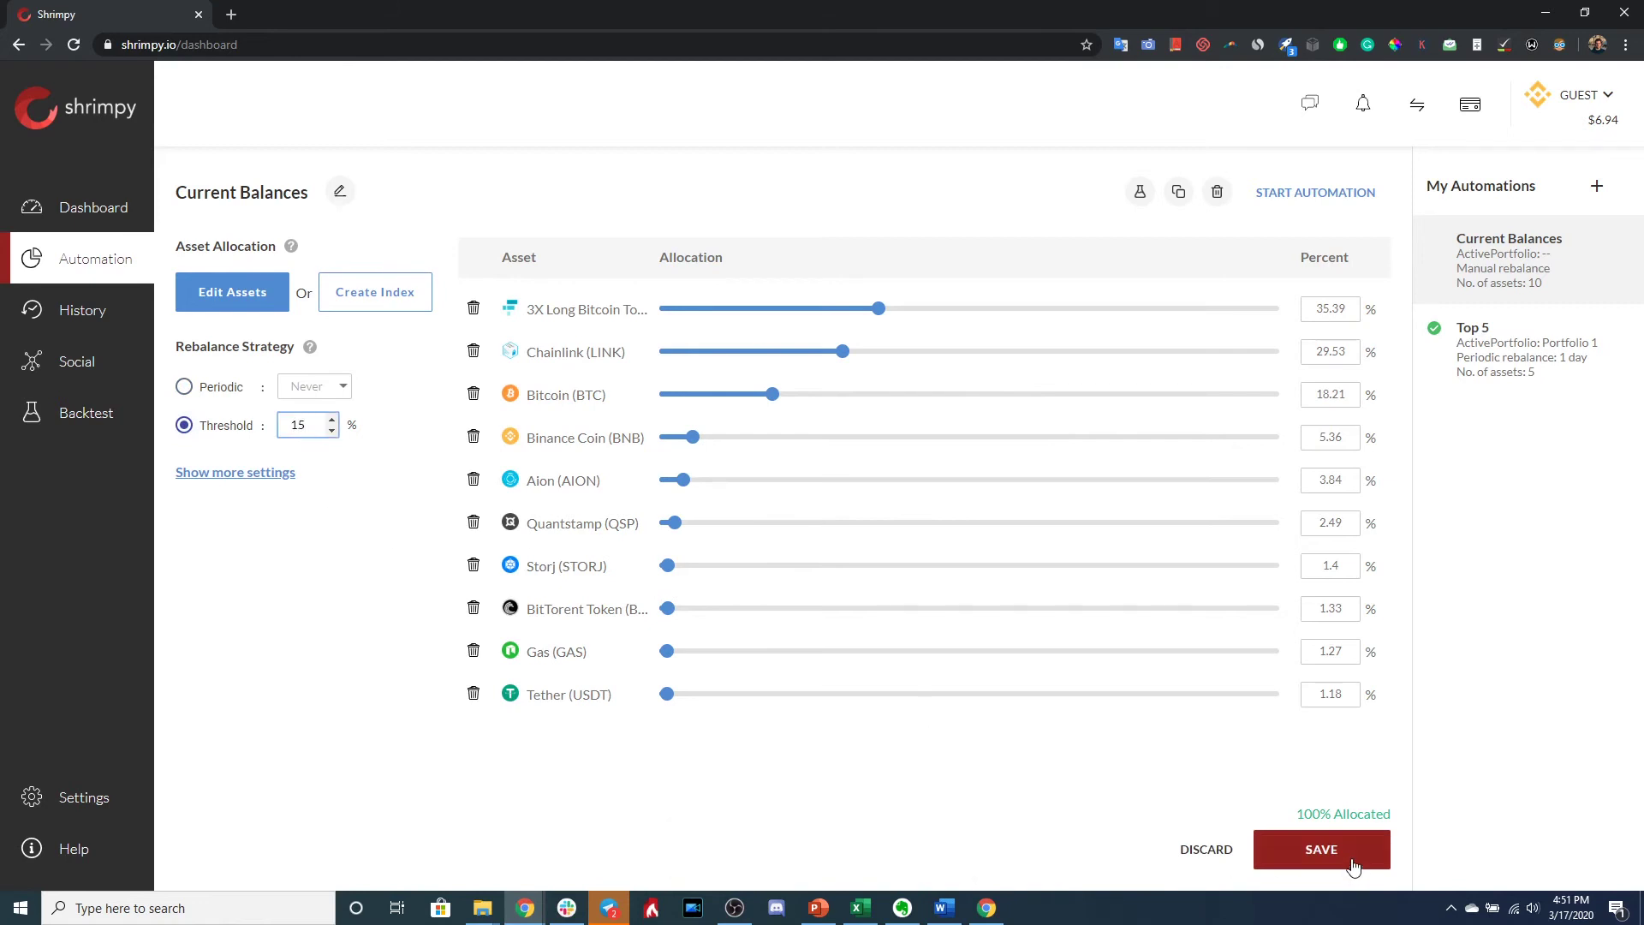
left_click(1345, 851)
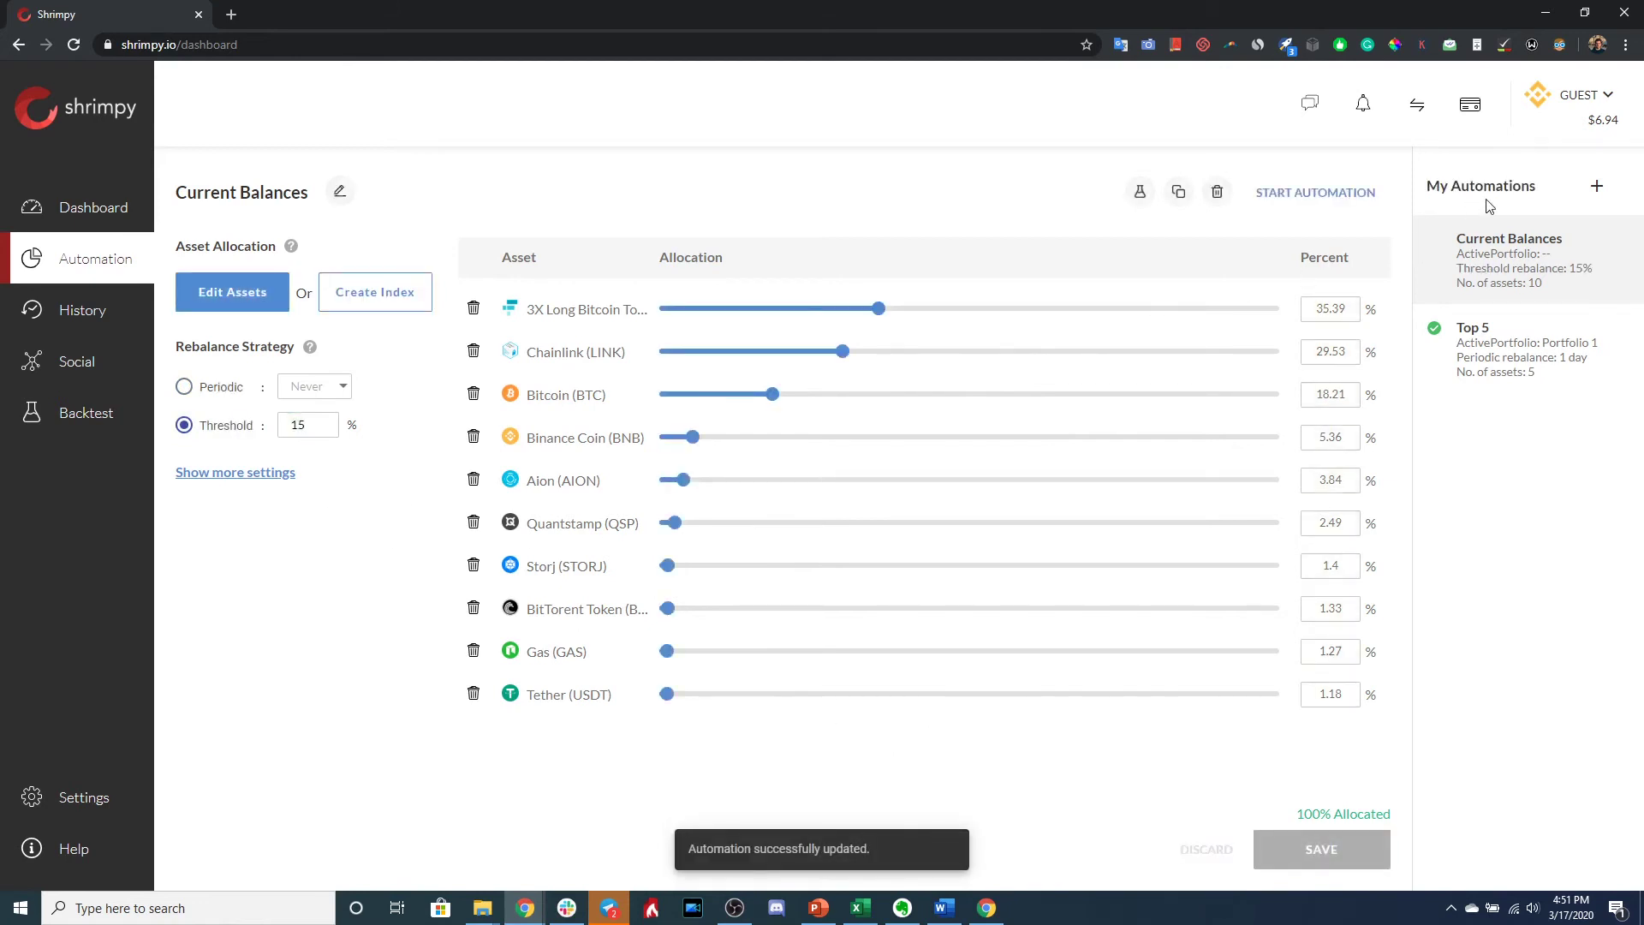
left_click(1595, 189)
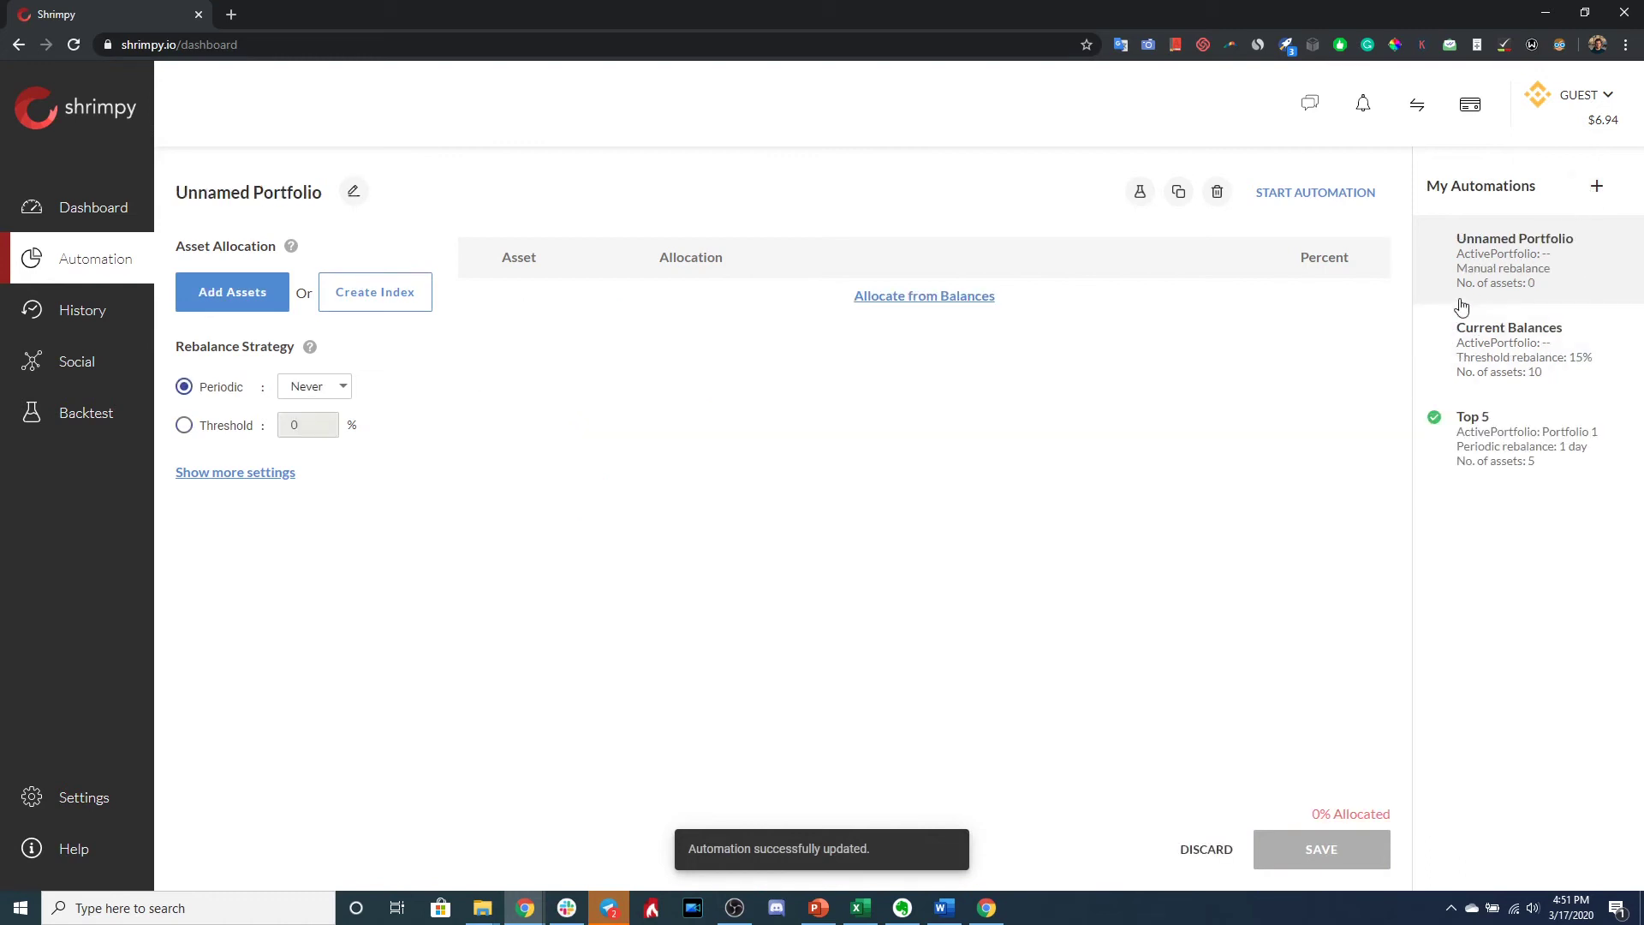
- Build a top-10 market-cap index allocation with USDT excluded and apply it
left_click(361, 302)
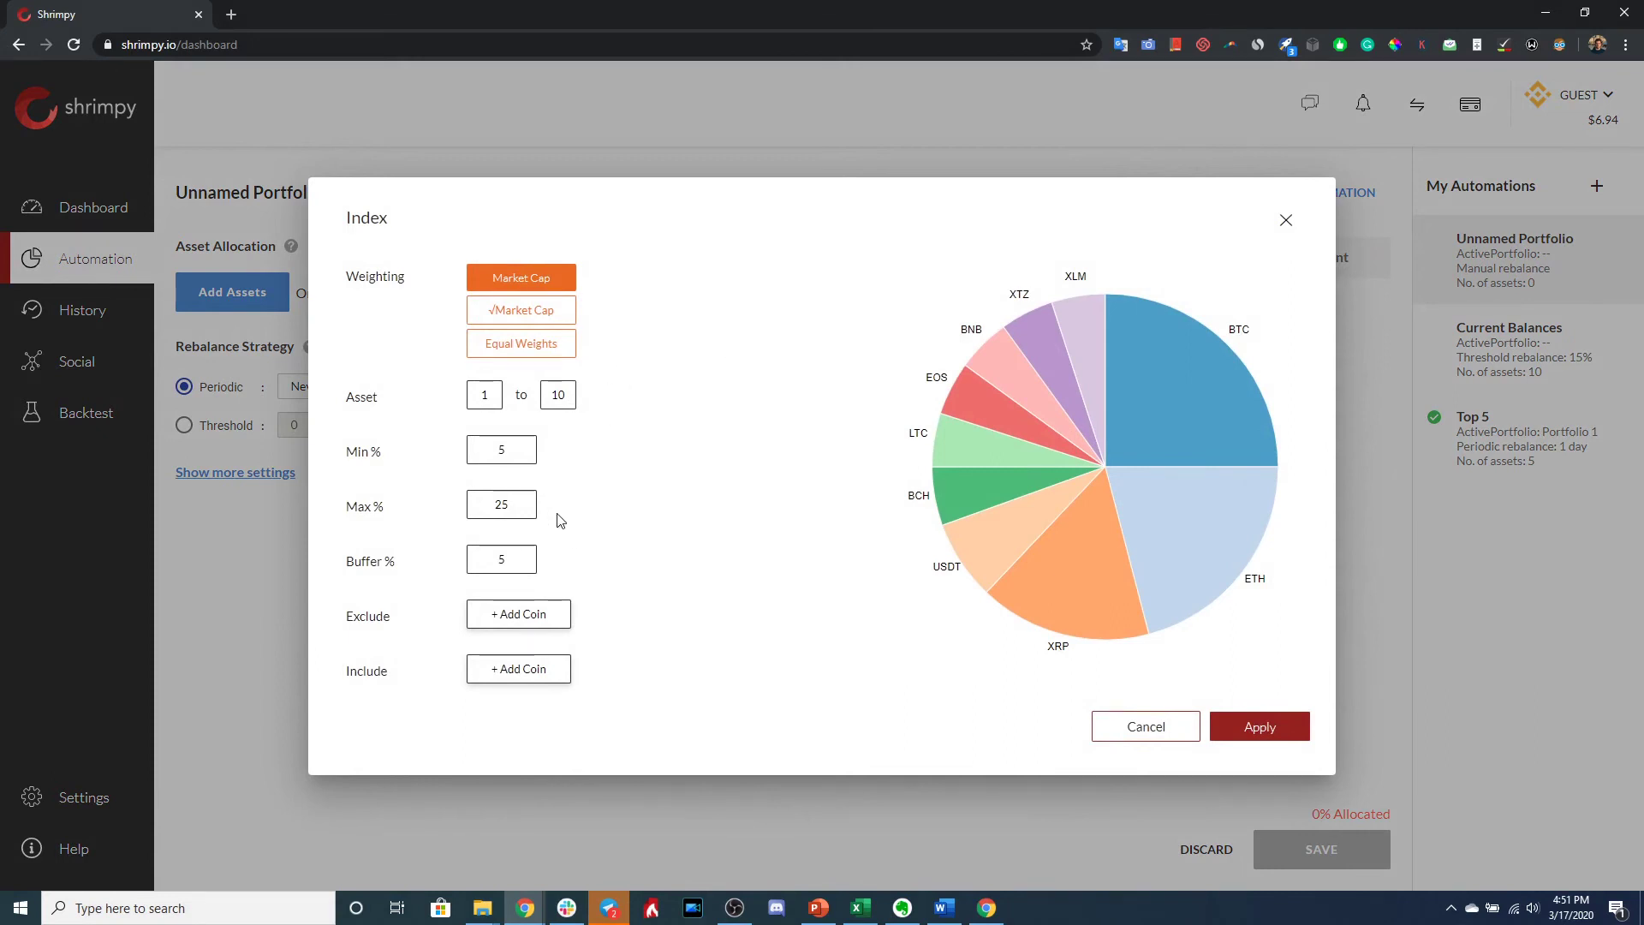
left_click(532, 616)
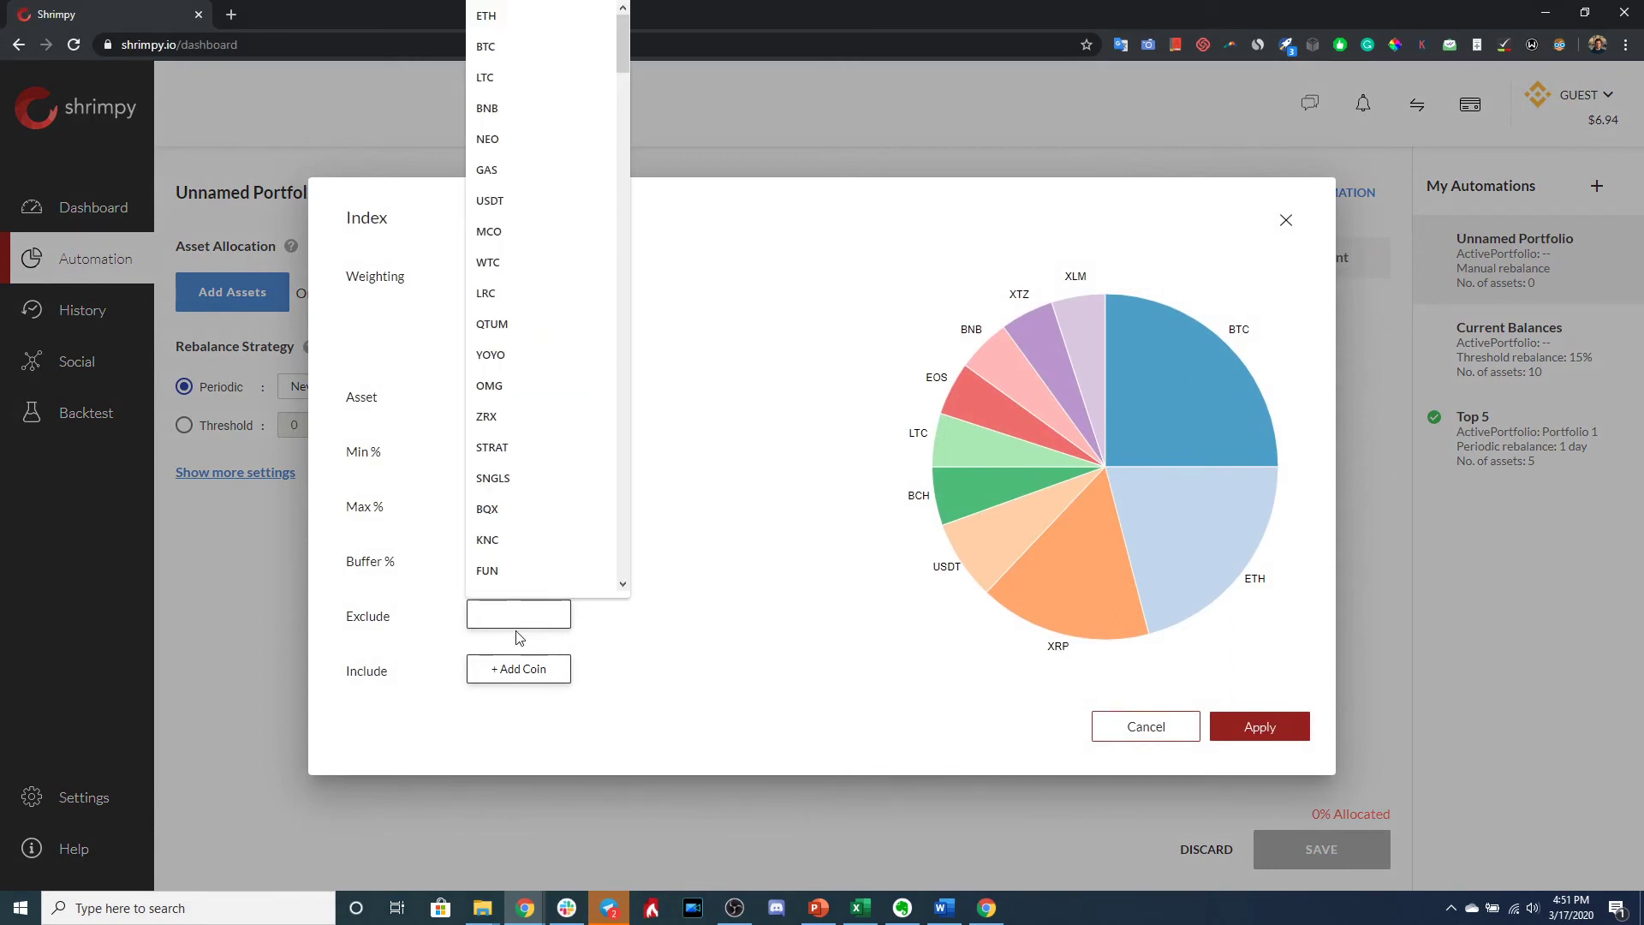
type("usdt")
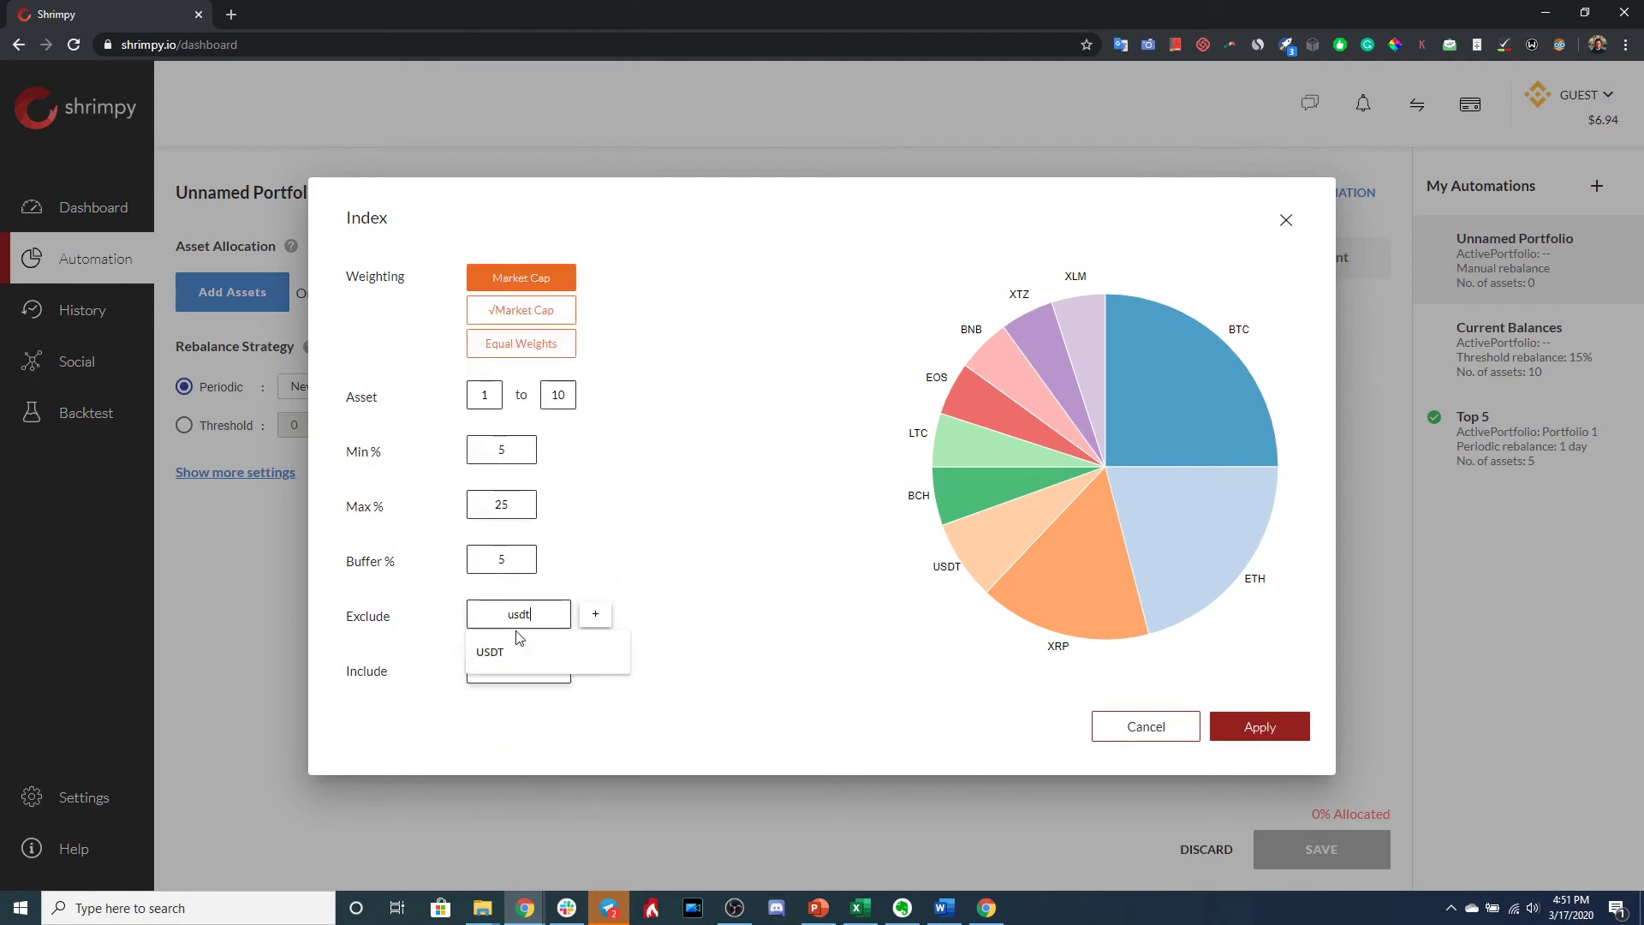
left_click(506, 663)
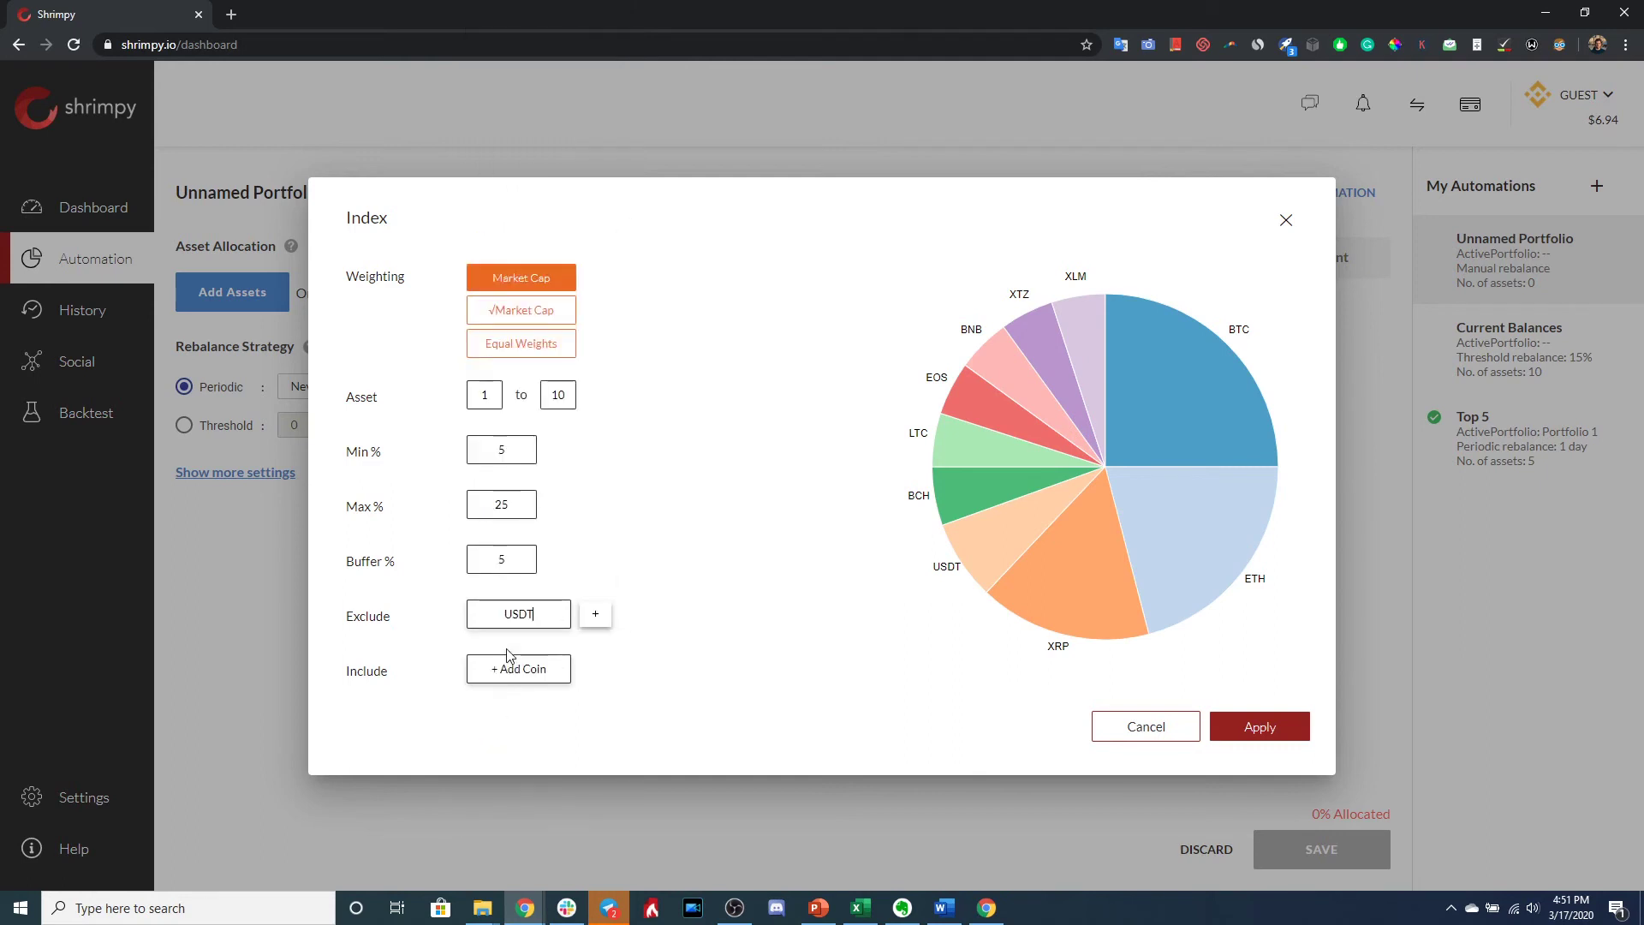
key("Return")
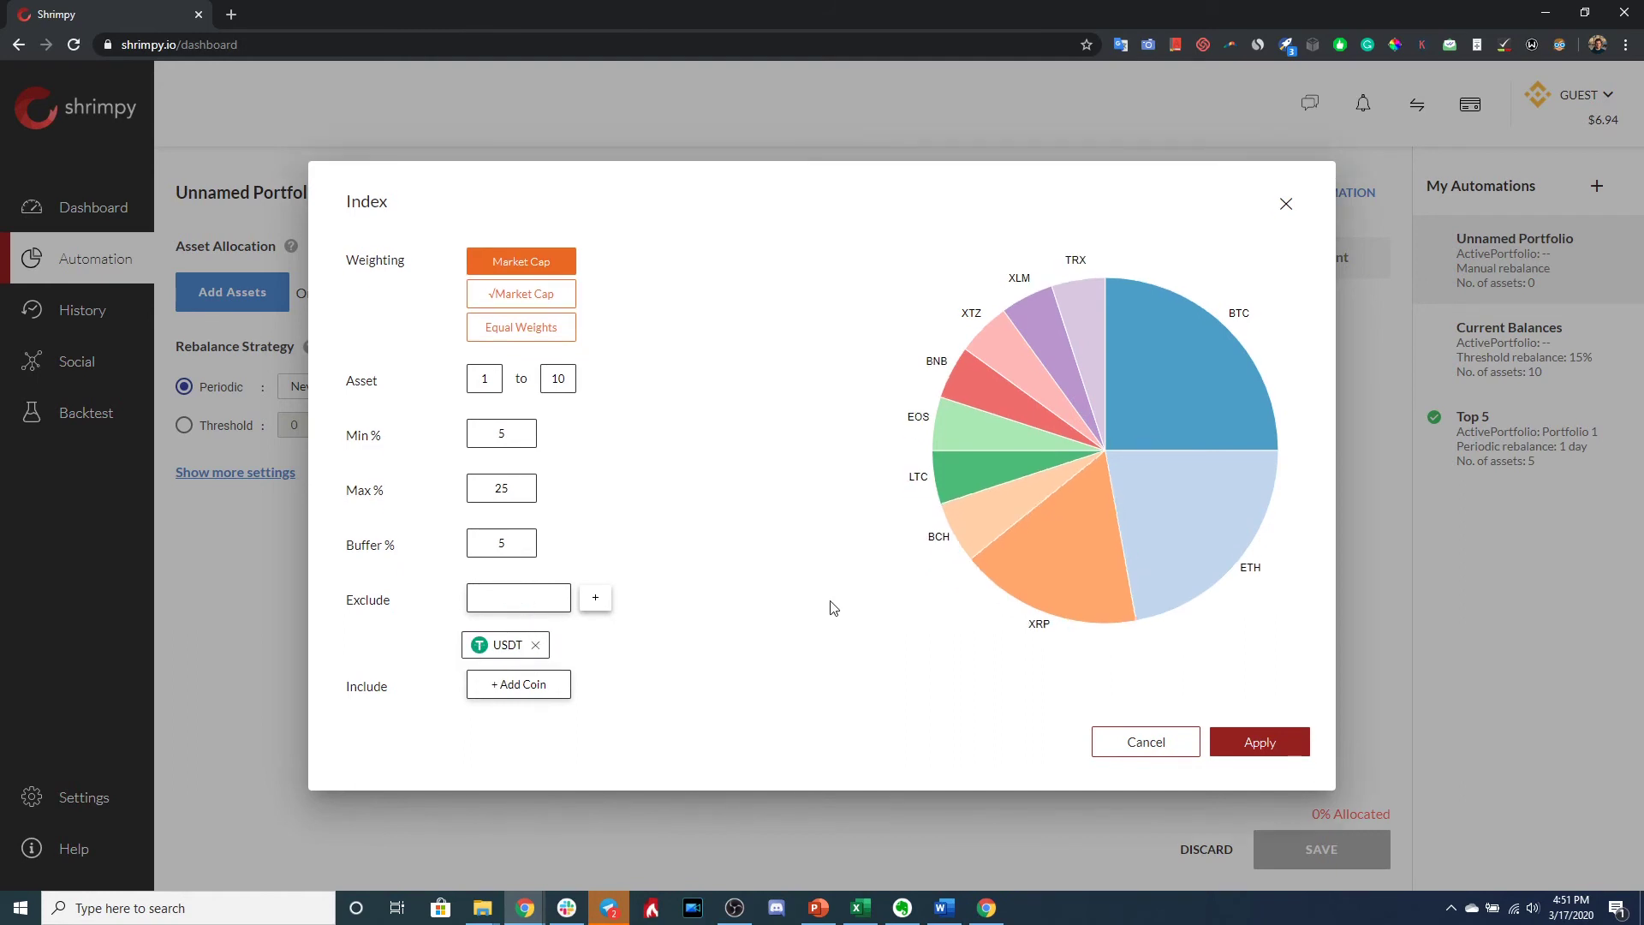
mouse_move(1080, 574)
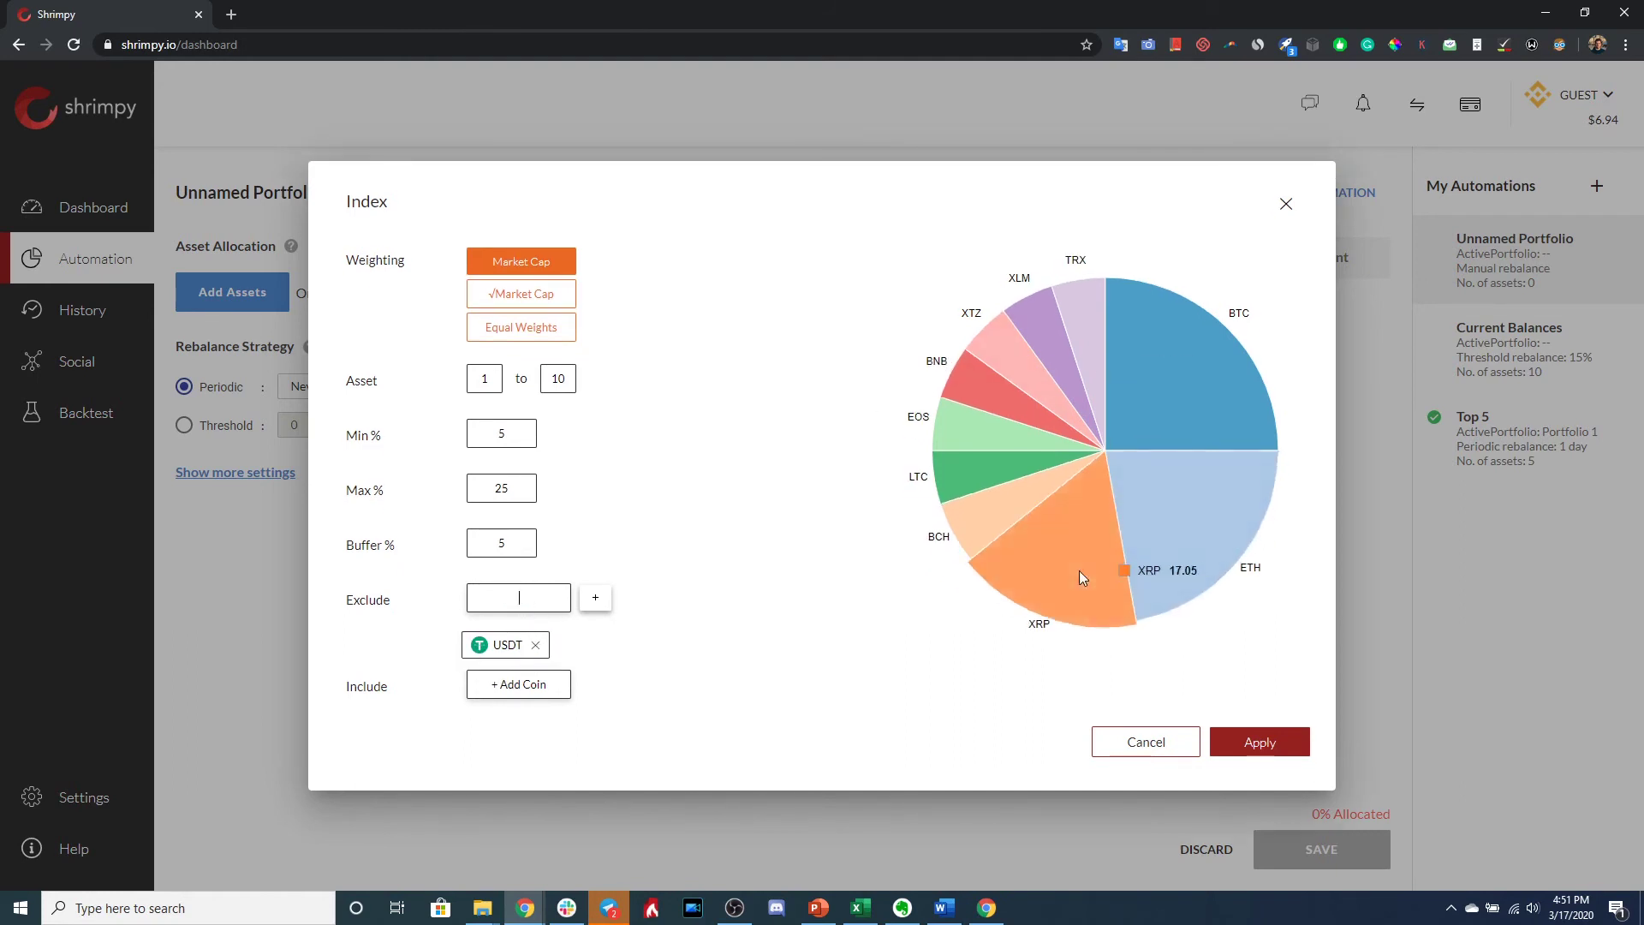
mouse_move(1040, 334)
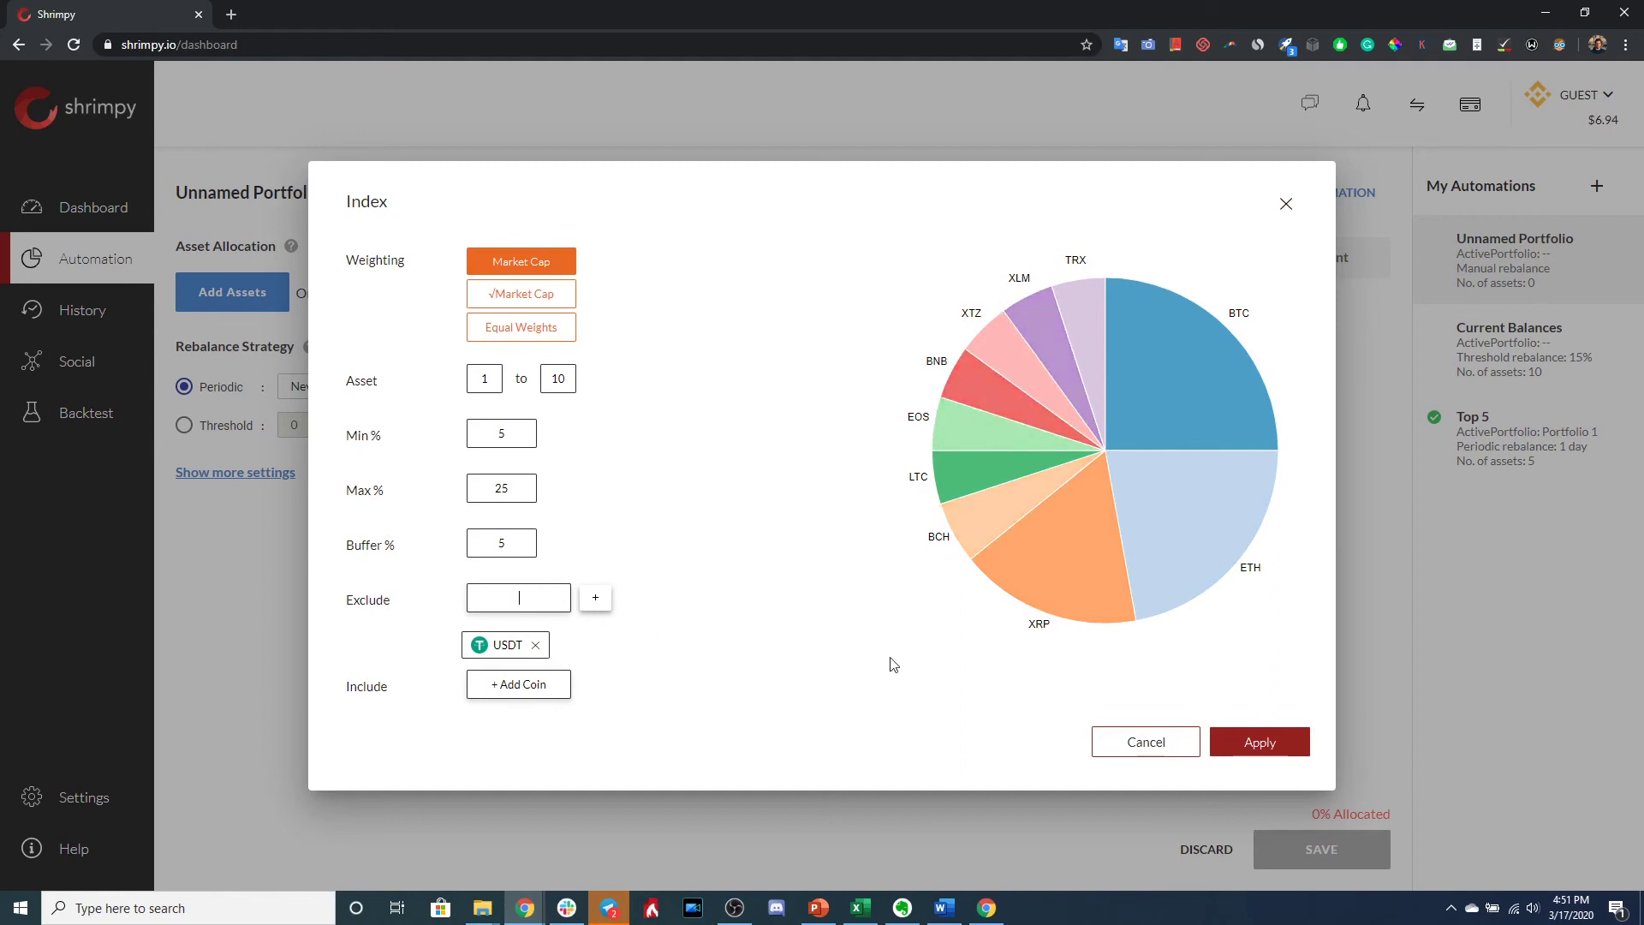
left_click(1284, 742)
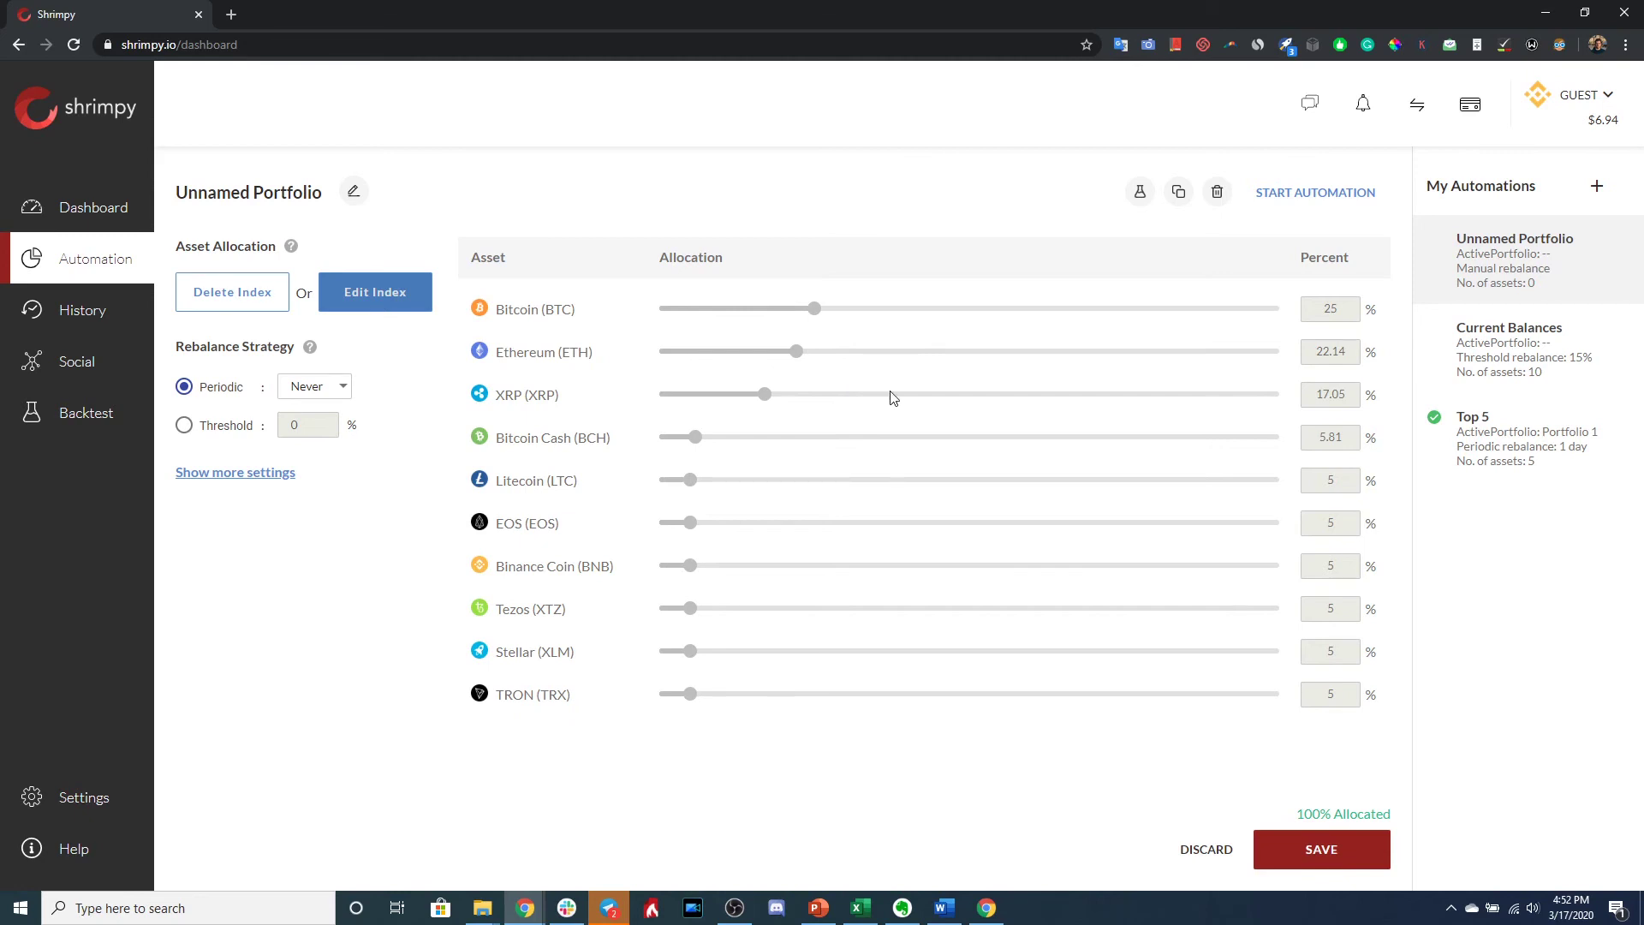
- Set a periodic rebalance every 4 days and save the automation as 'Index Portfolio'
left_click(332, 387)
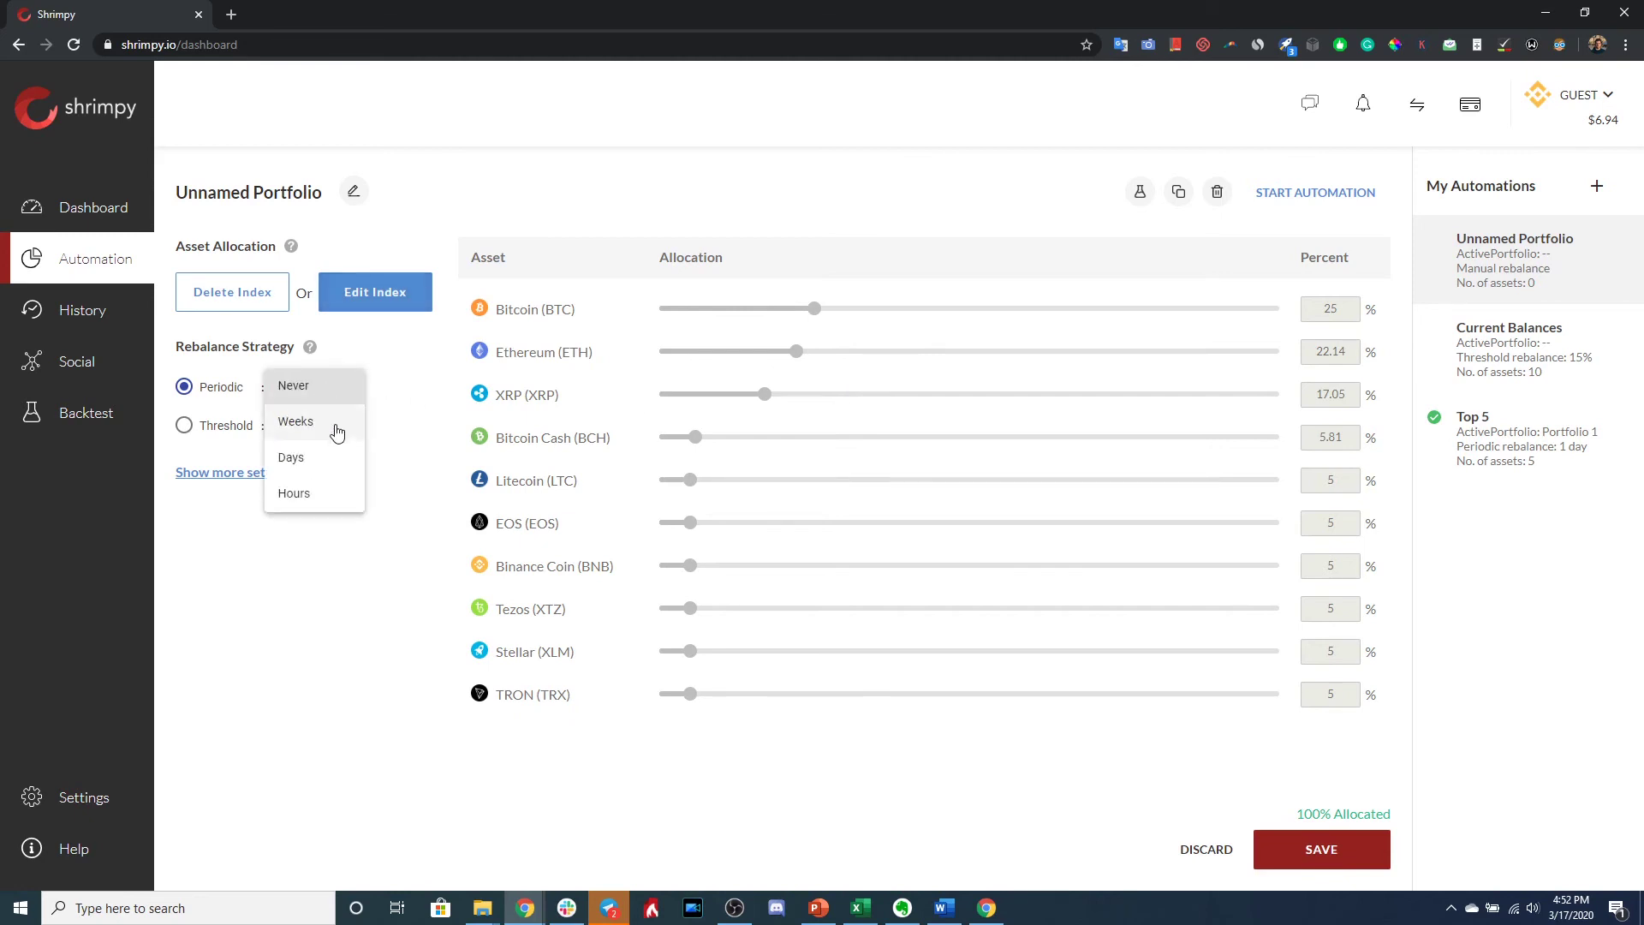
left_click(322, 477)
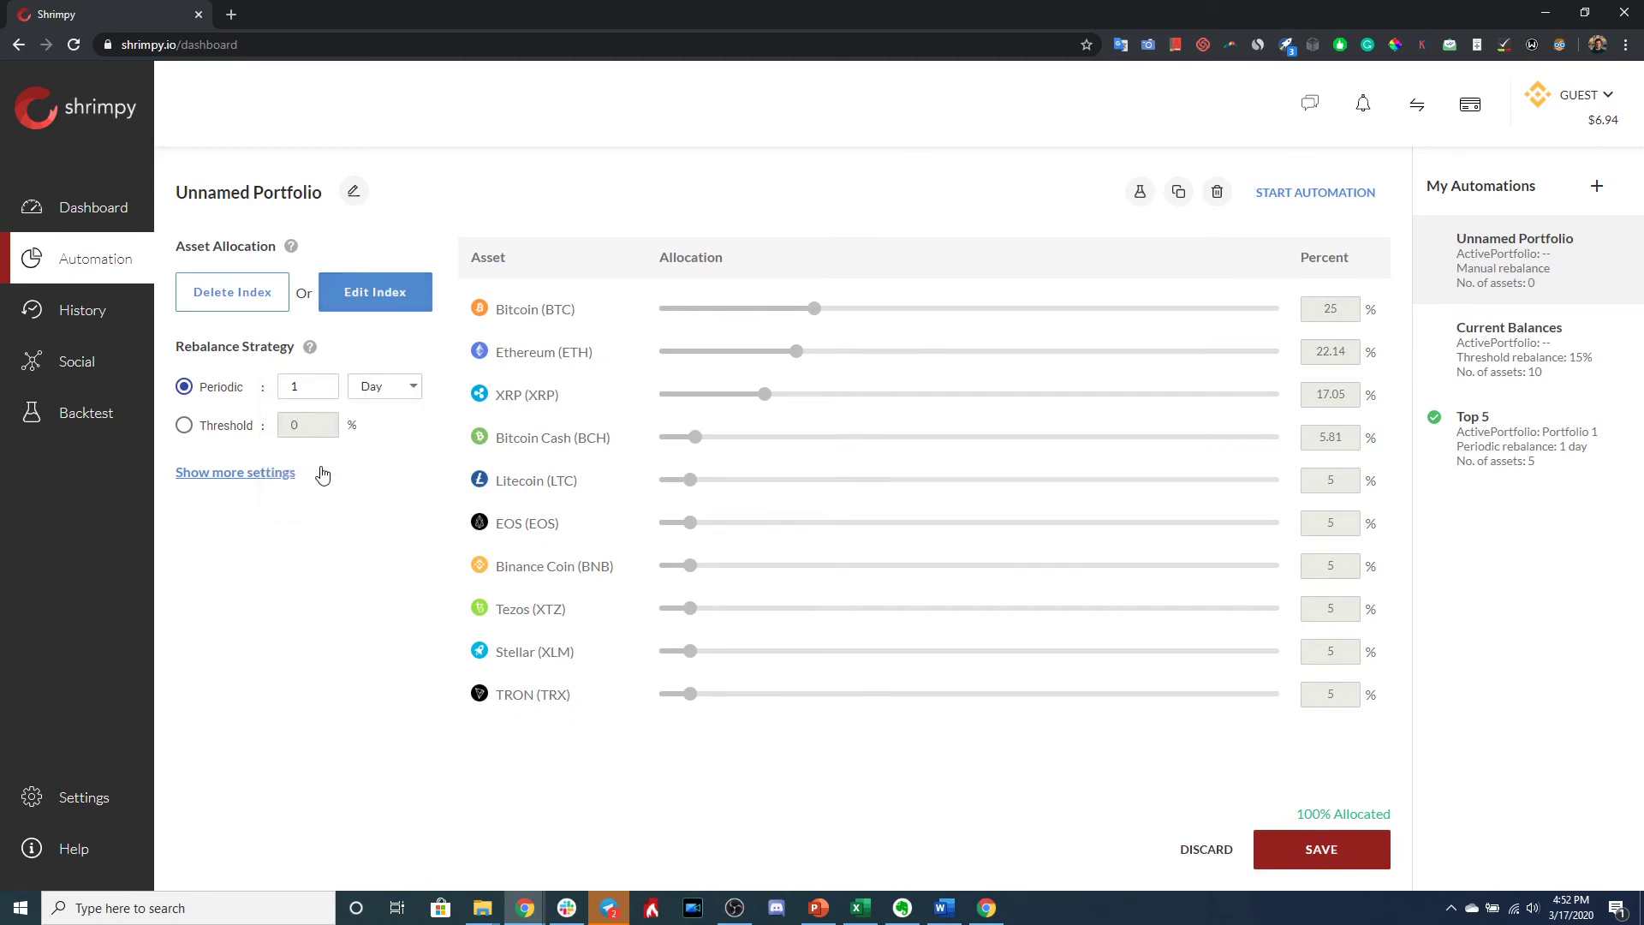
left_click(295, 386)
left_click(1314, 852)
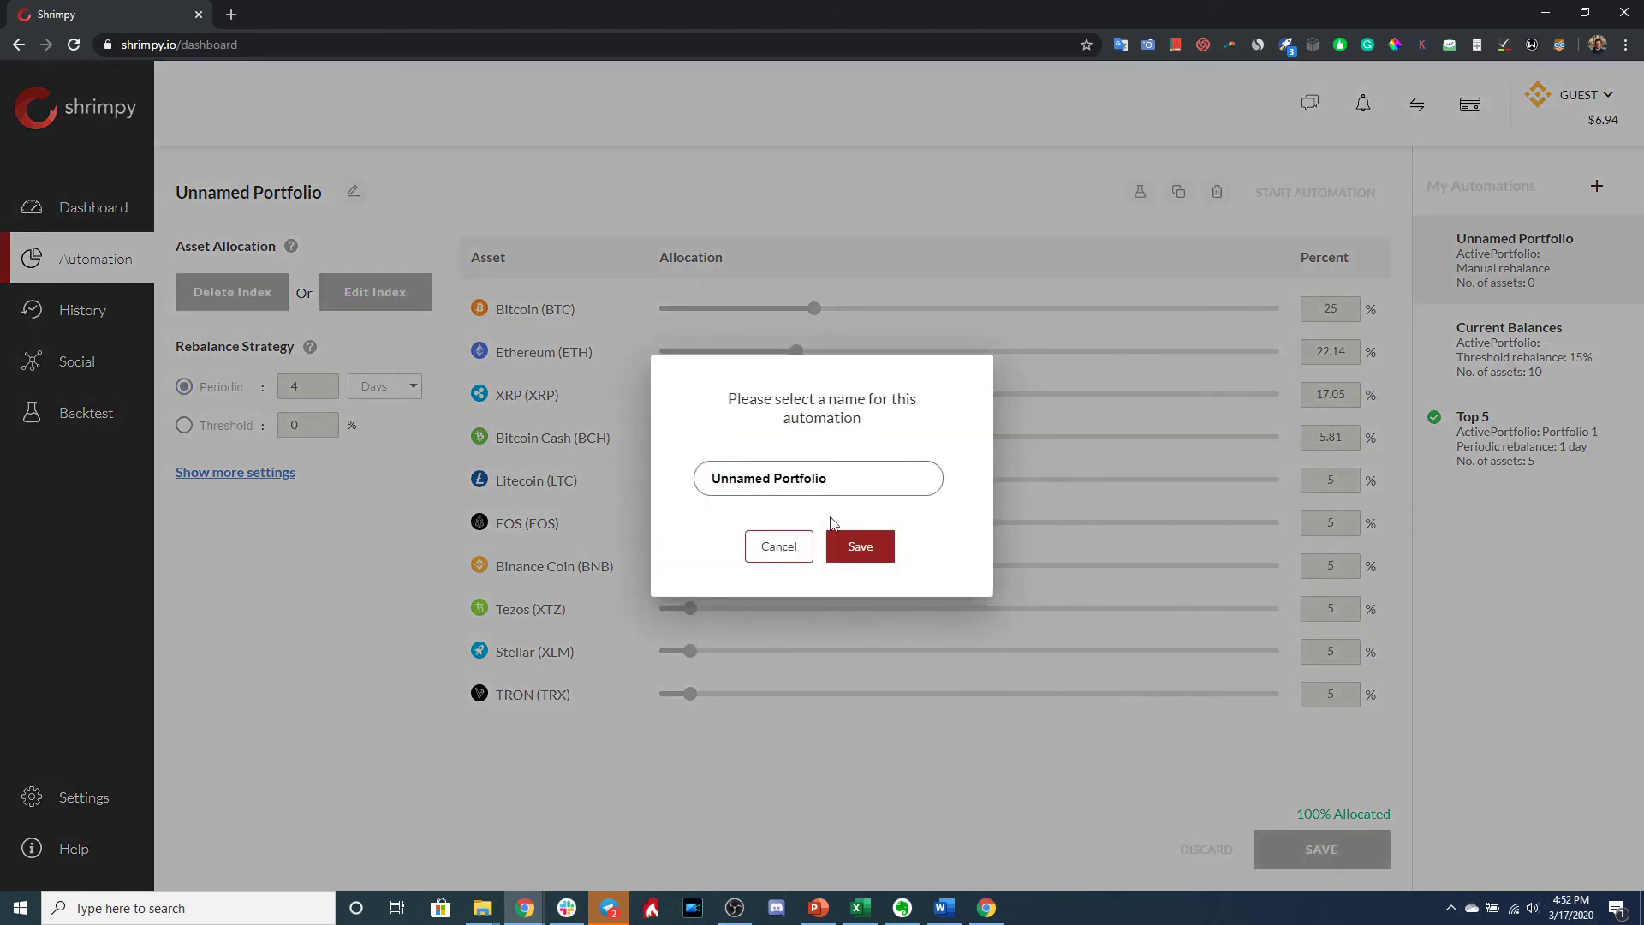
triple_click(825, 490)
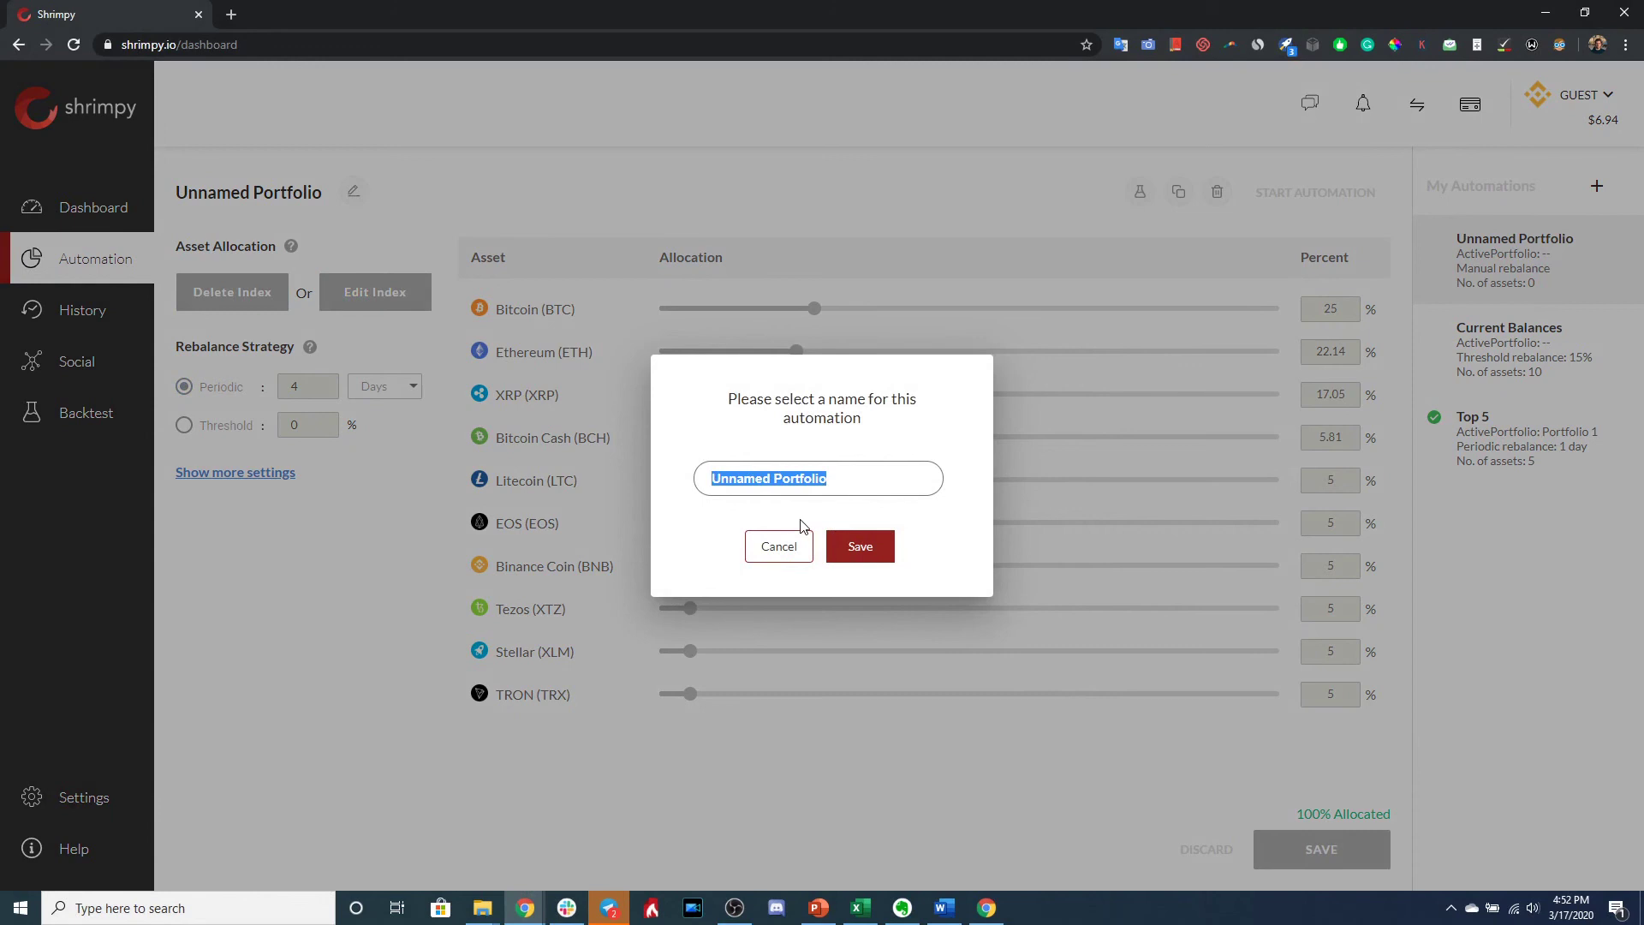
type("Index")
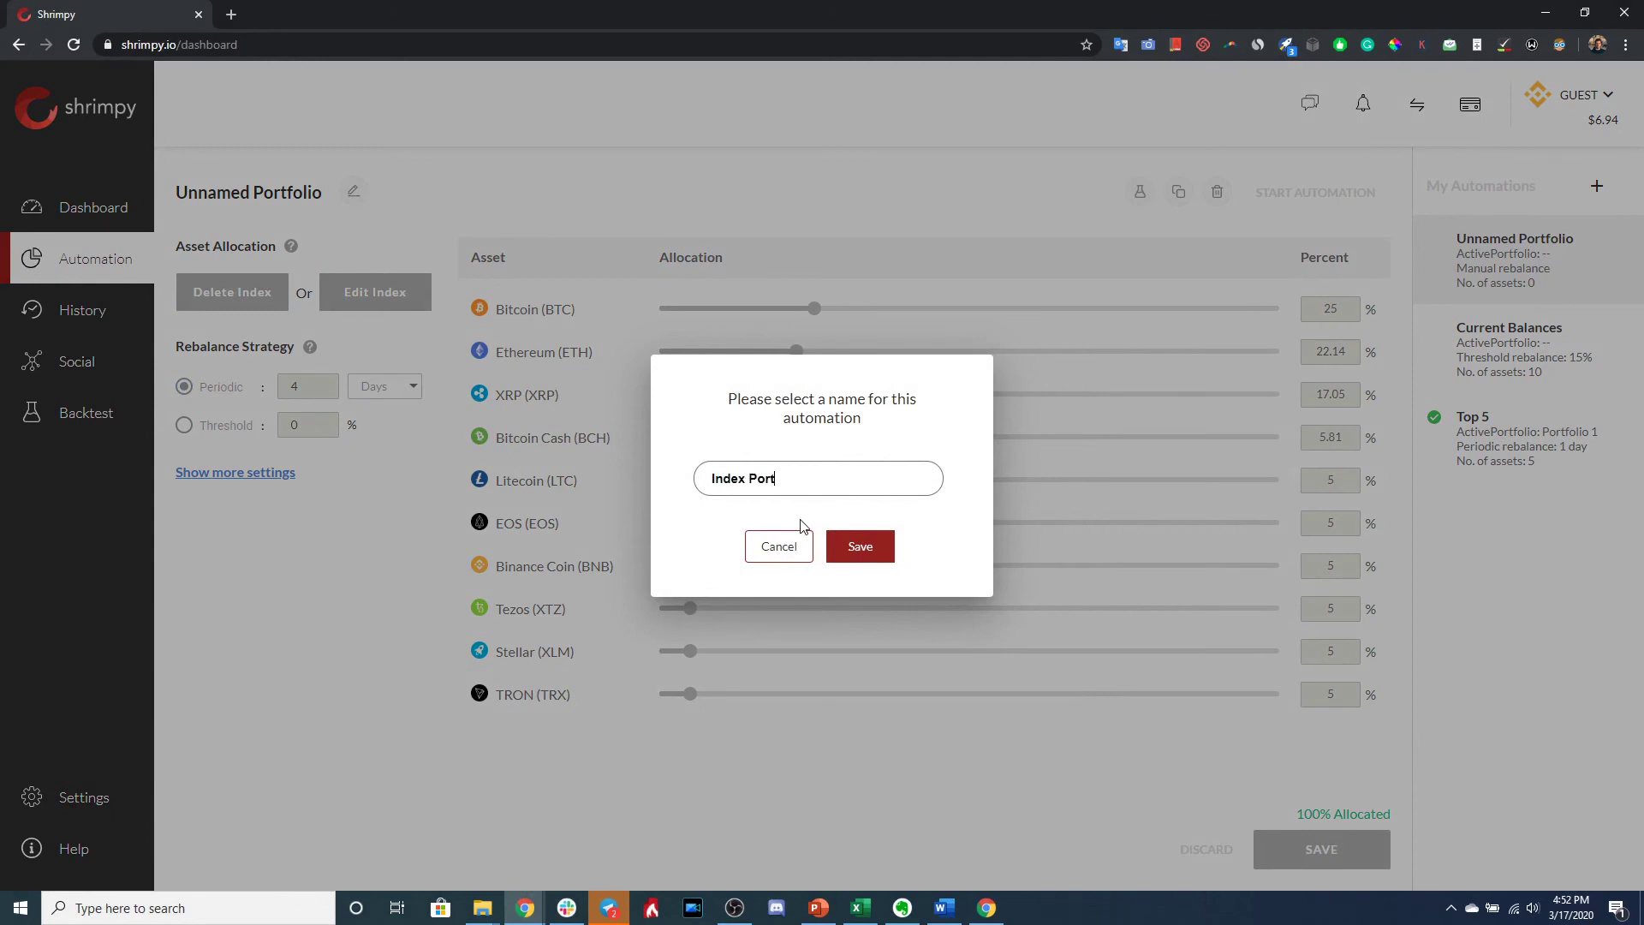
left_click(857, 544)
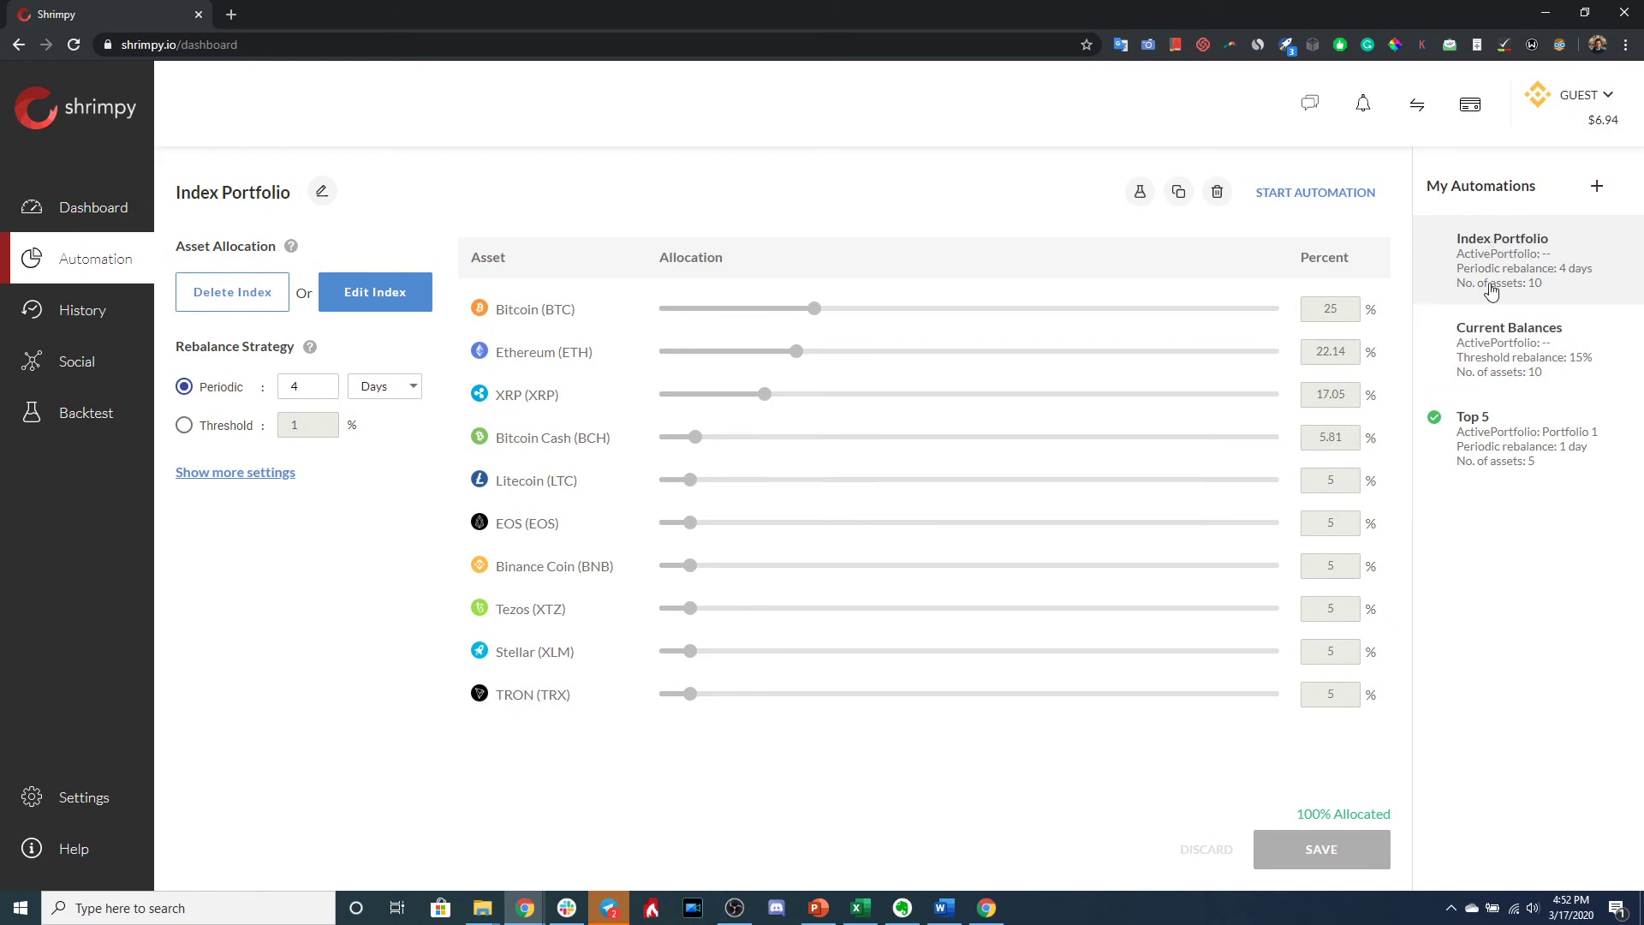
- Start the Index Portfolio automation on Portfolio 1
left_click(1306, 194)
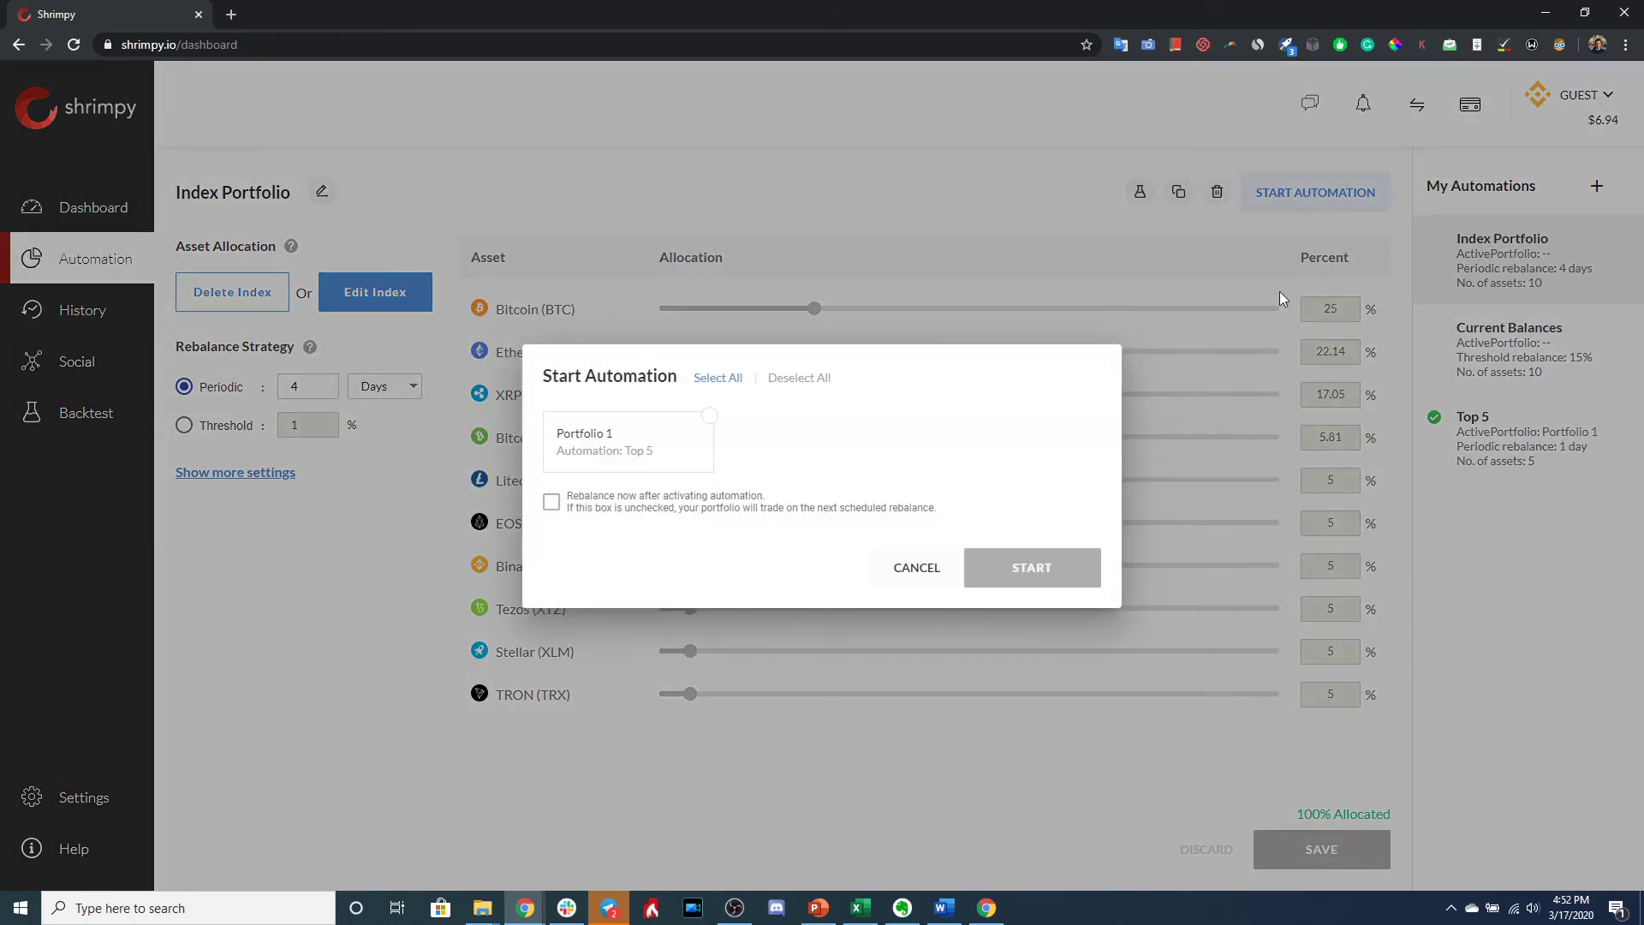
left_click(602, 453)
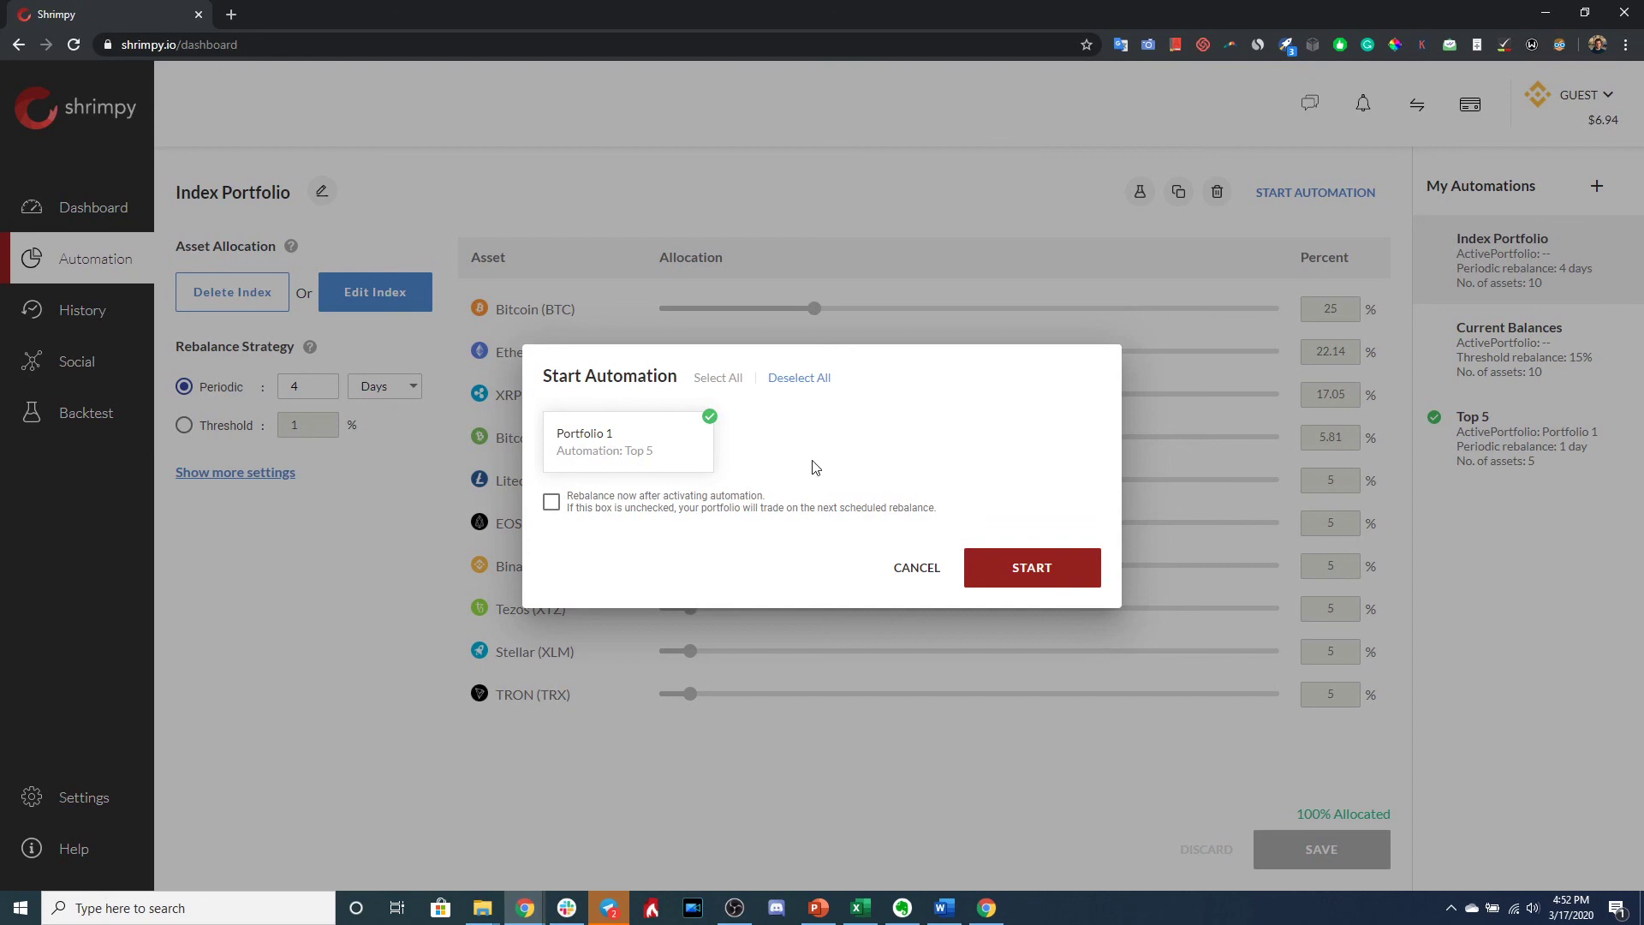
left_click(1059, 570)
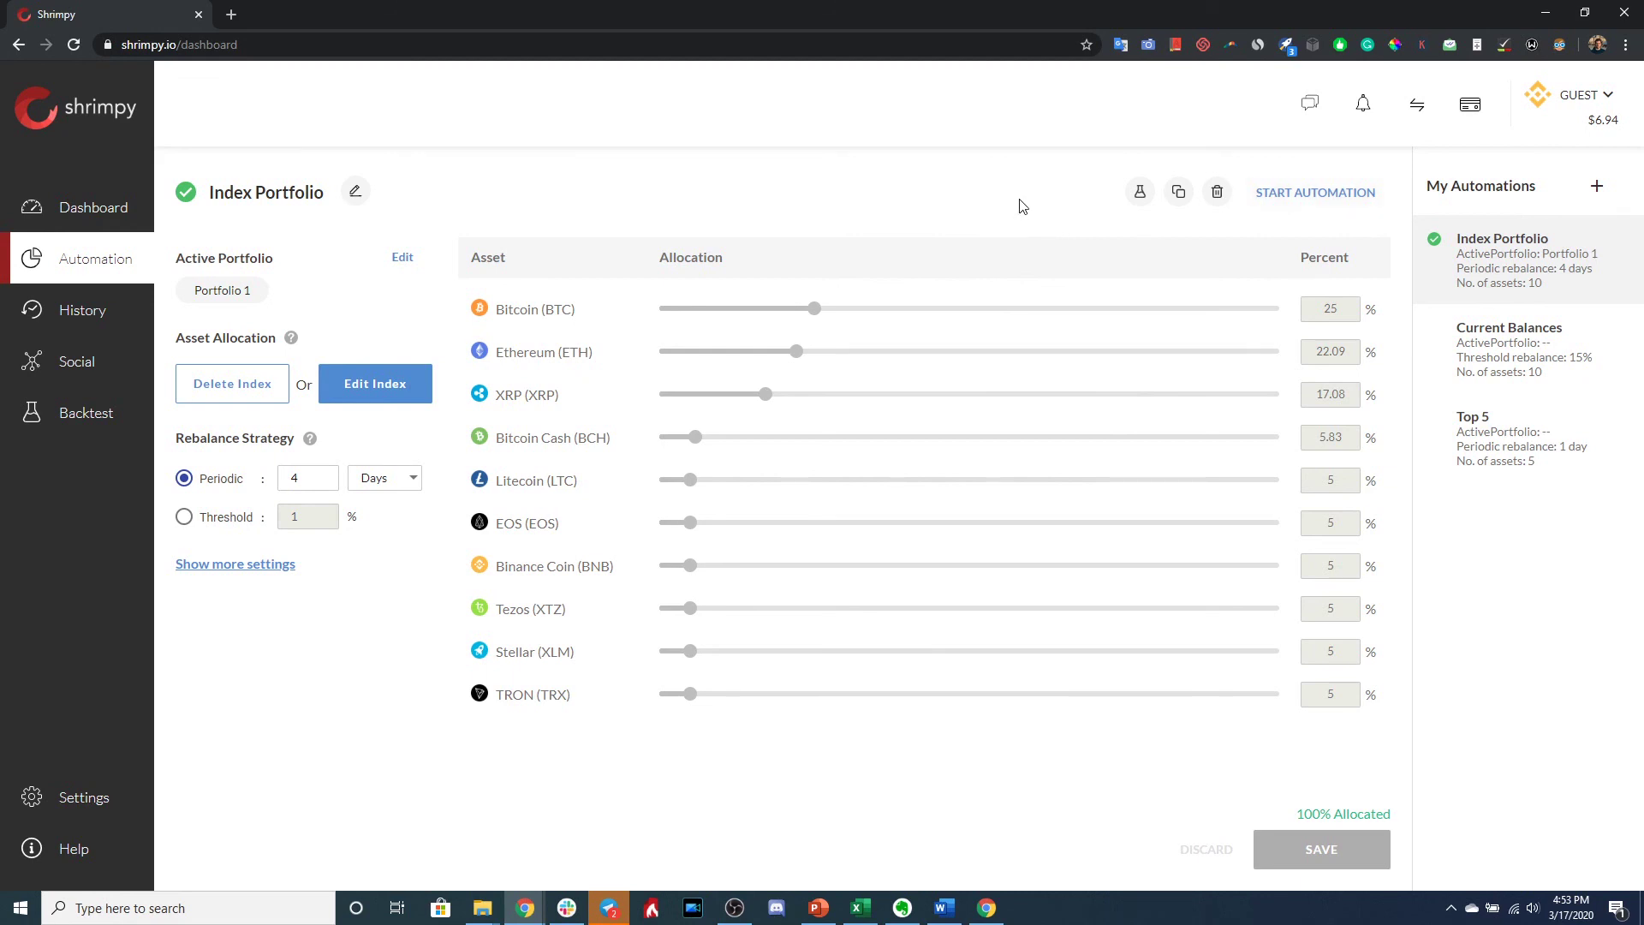
- Untick Portfolio 1 so Index Portfolio no longer runs on any portfolio
left_click(1328, 191)
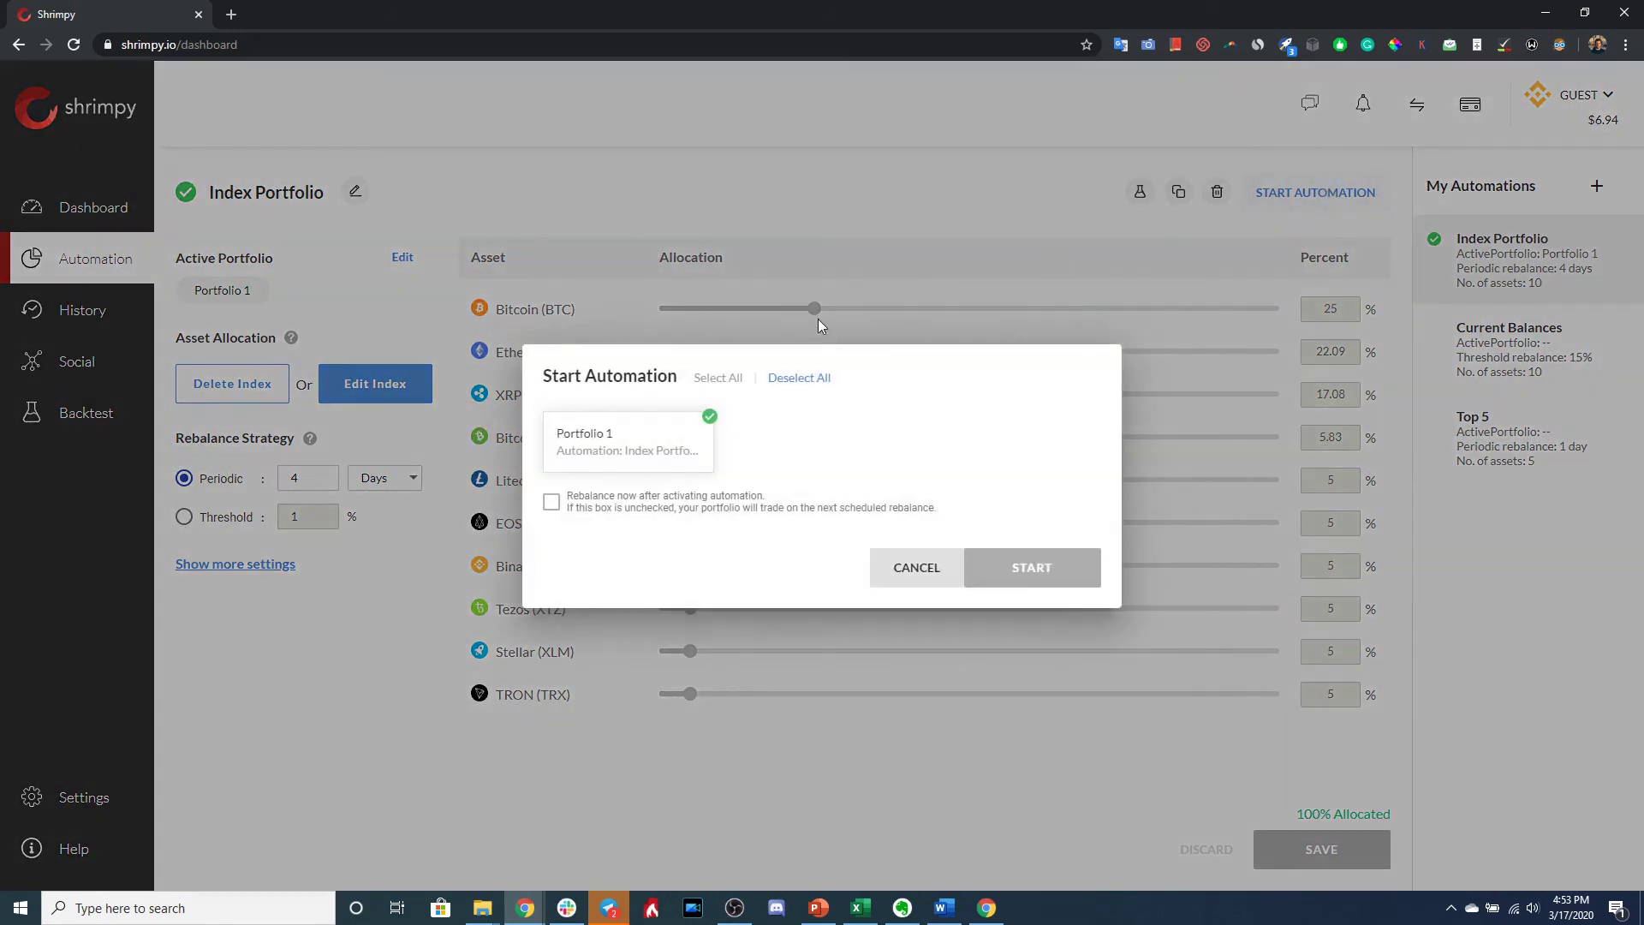
left_click(679, 440)
left_click(1050, 566)
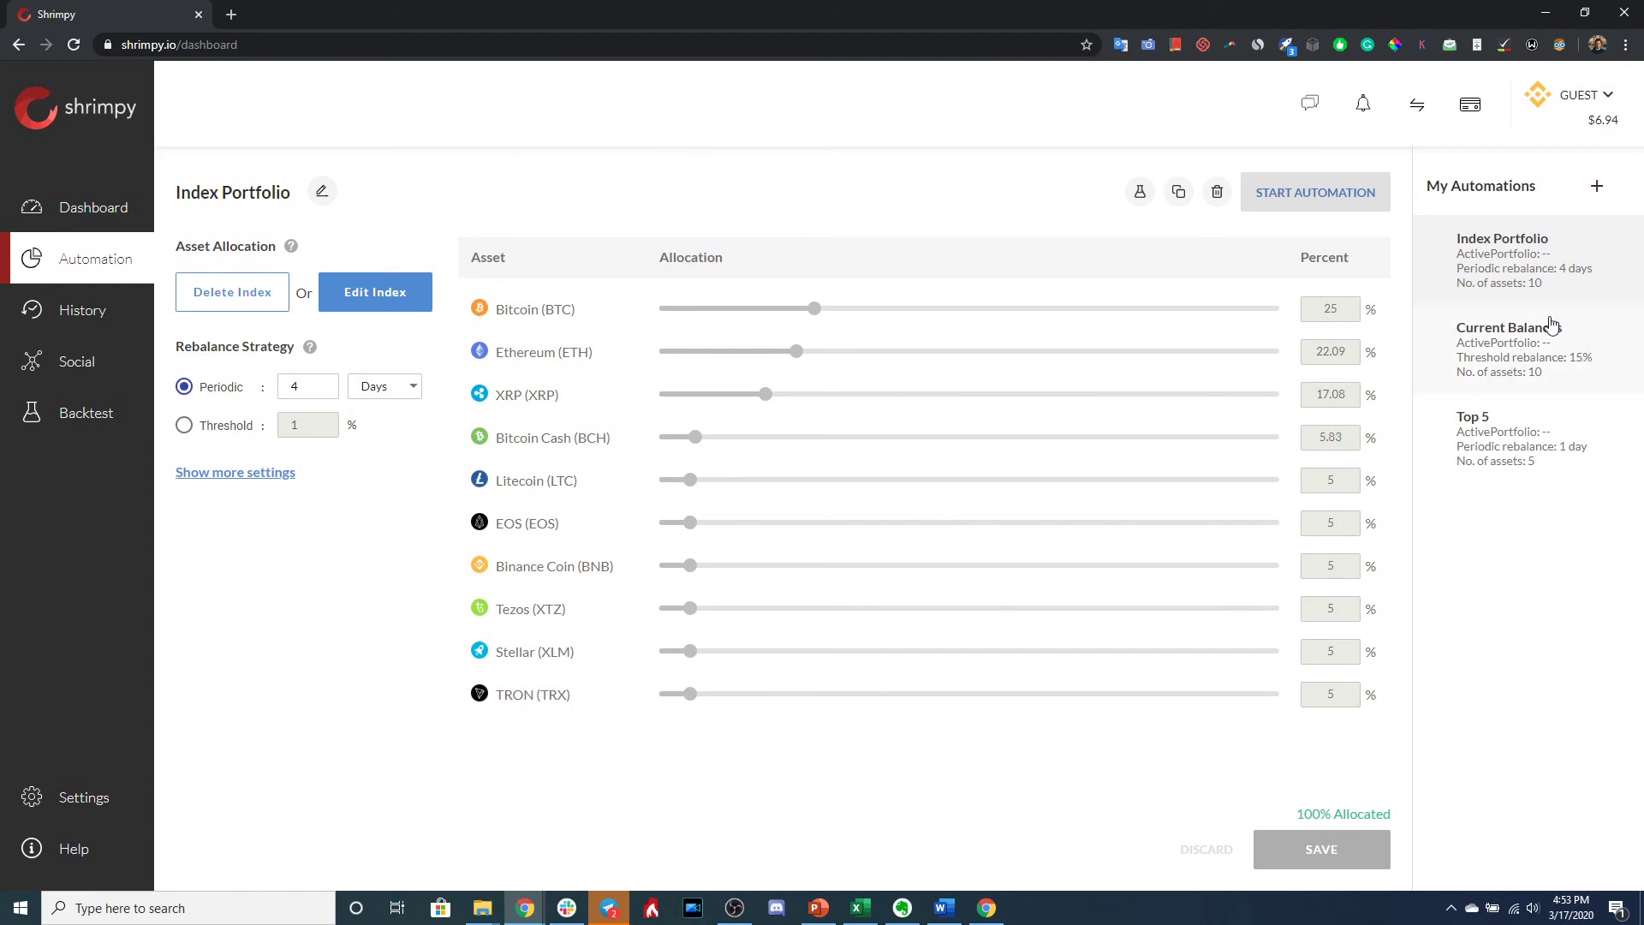
- Review the Top 5, Current Balances and Index Portfolio automations, then show the Dashboard's Day balance chart
left_click(1515, 428)
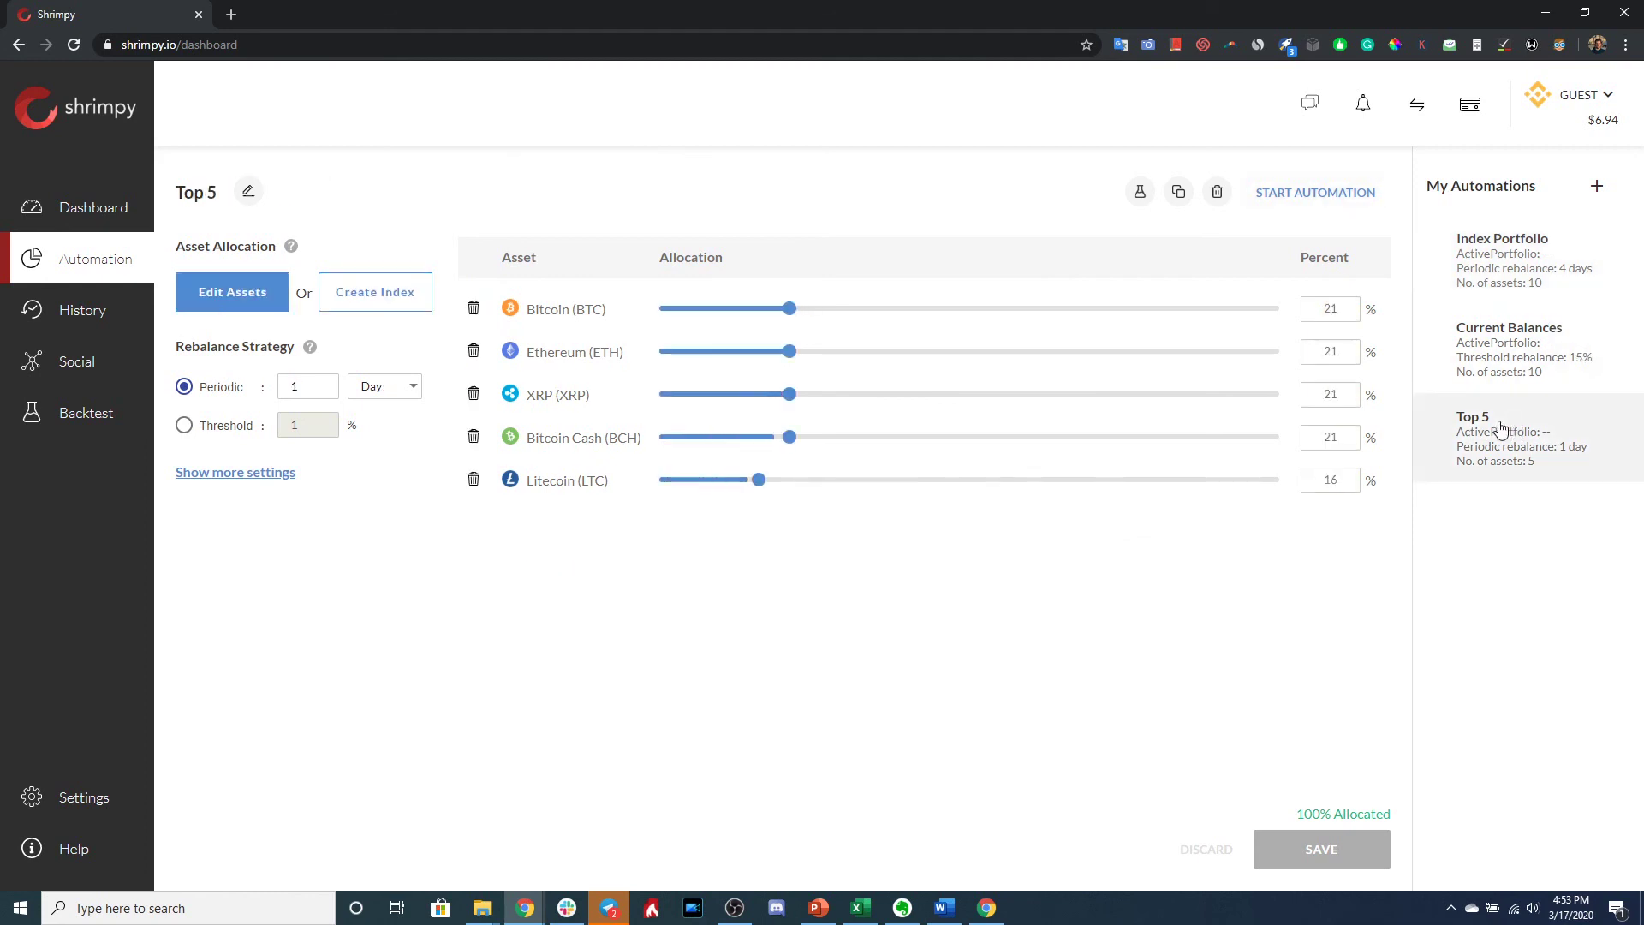
left_click(1517, 370)
left_click(1521, 275)
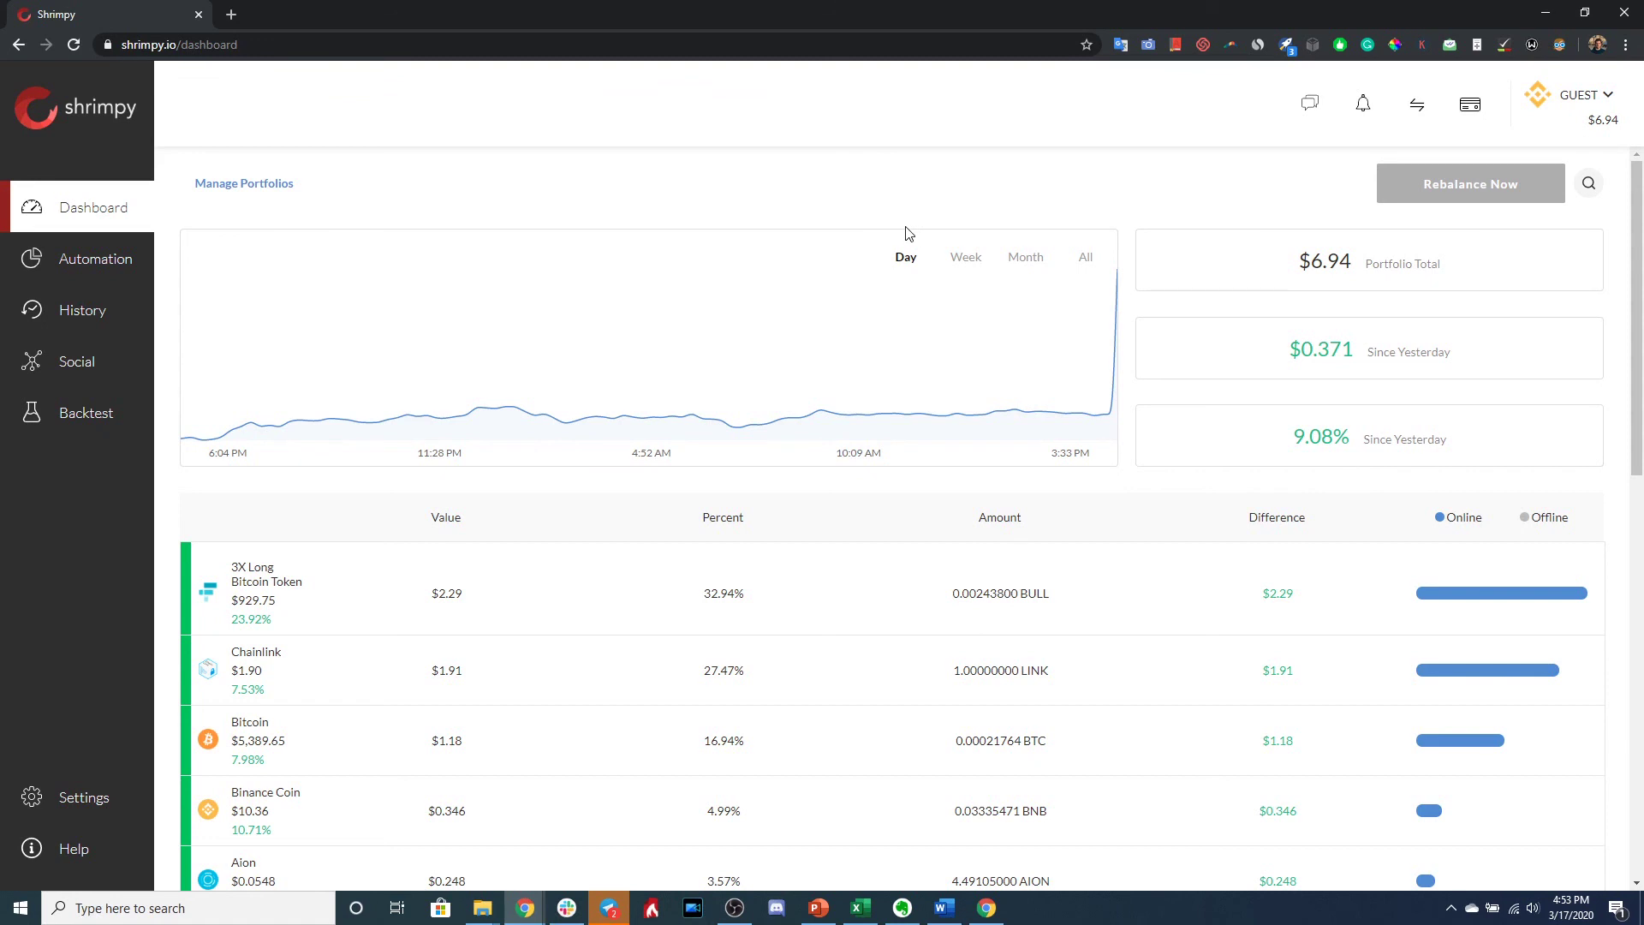
left_click(903, 254)
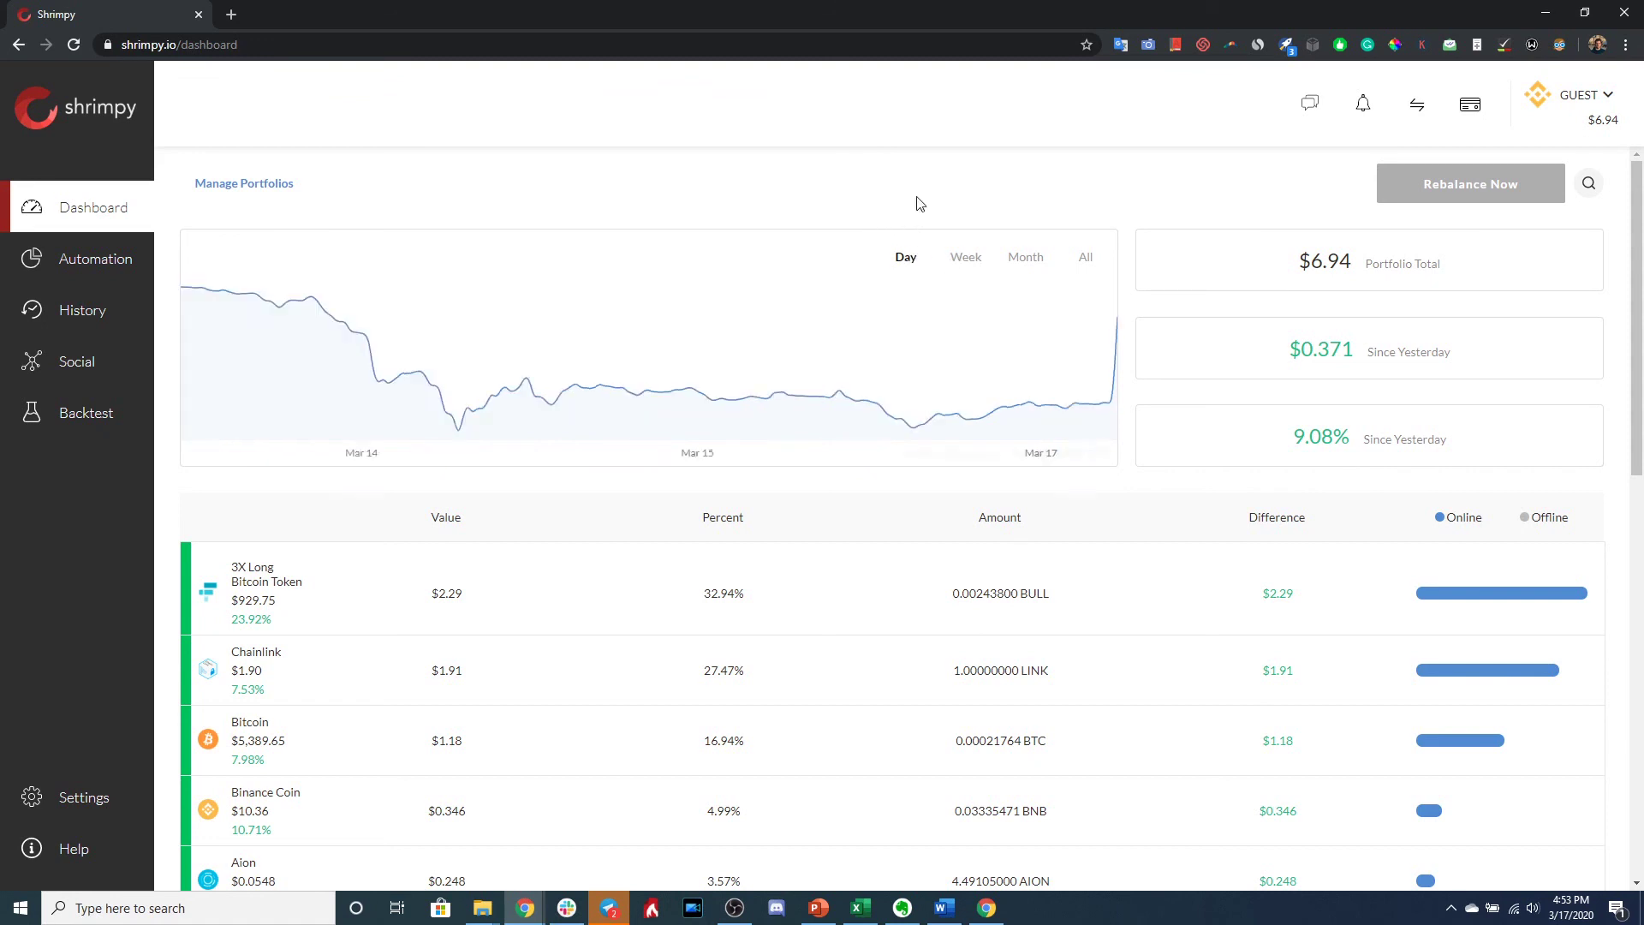